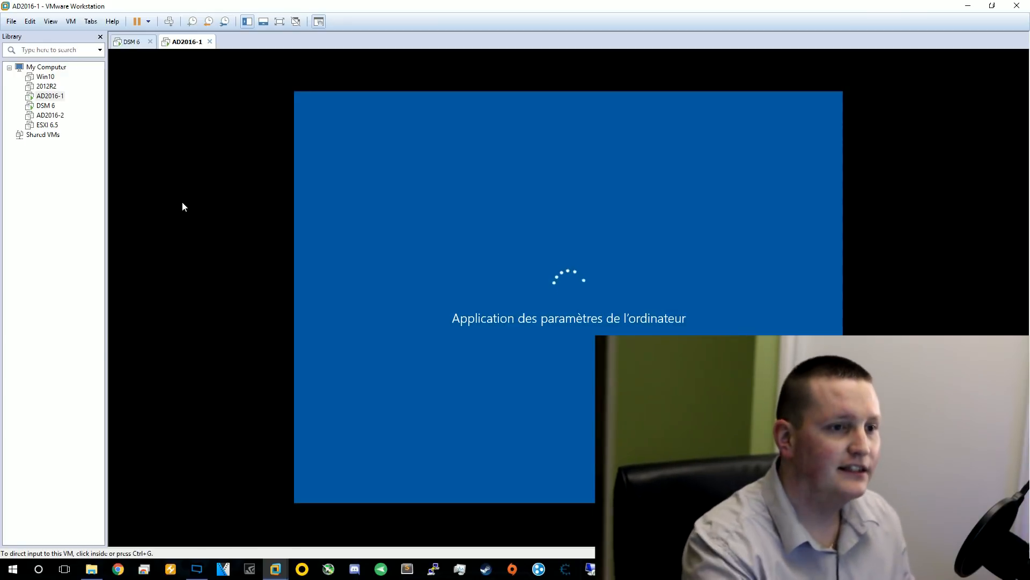
Start the DSM 6 virtual machine booting, then return to the AD2016-1 Windows desktop
left_click(131, 44)
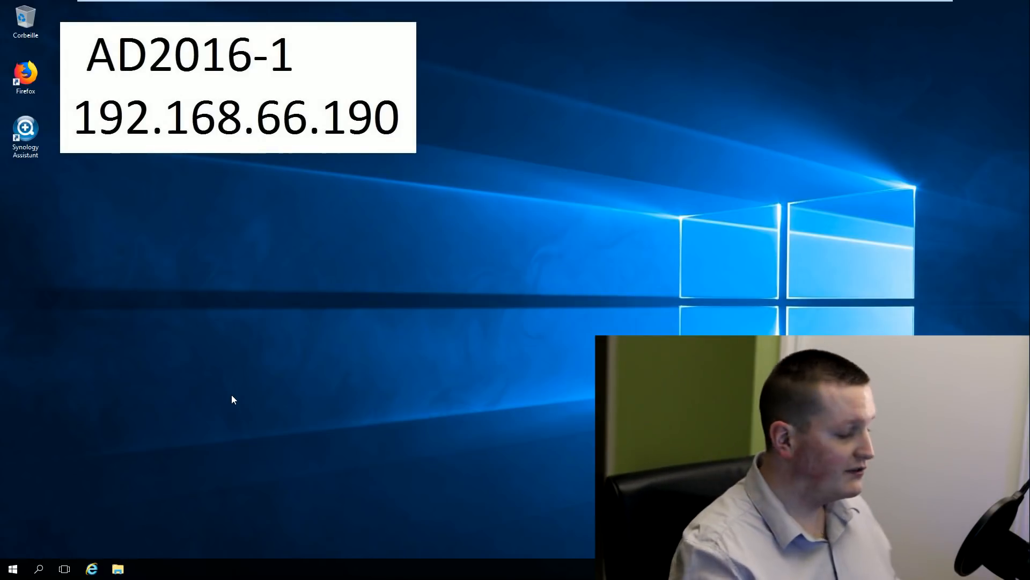
Launch Synology Assistant and open the SYNOPROC server's DSM page at 192.168.66.35 in Firefox
double_click(25, 130)
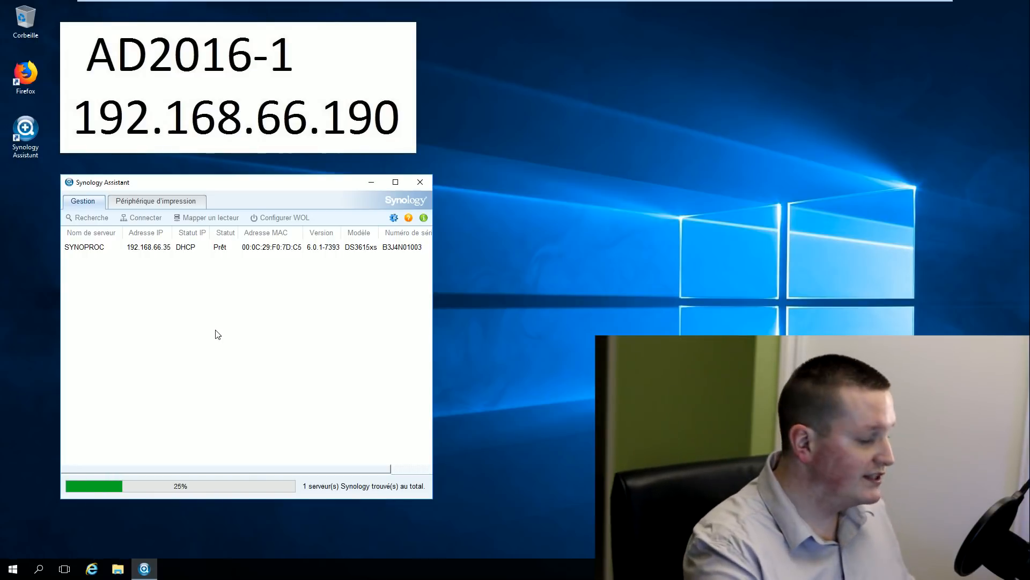
left_click(127, 250)
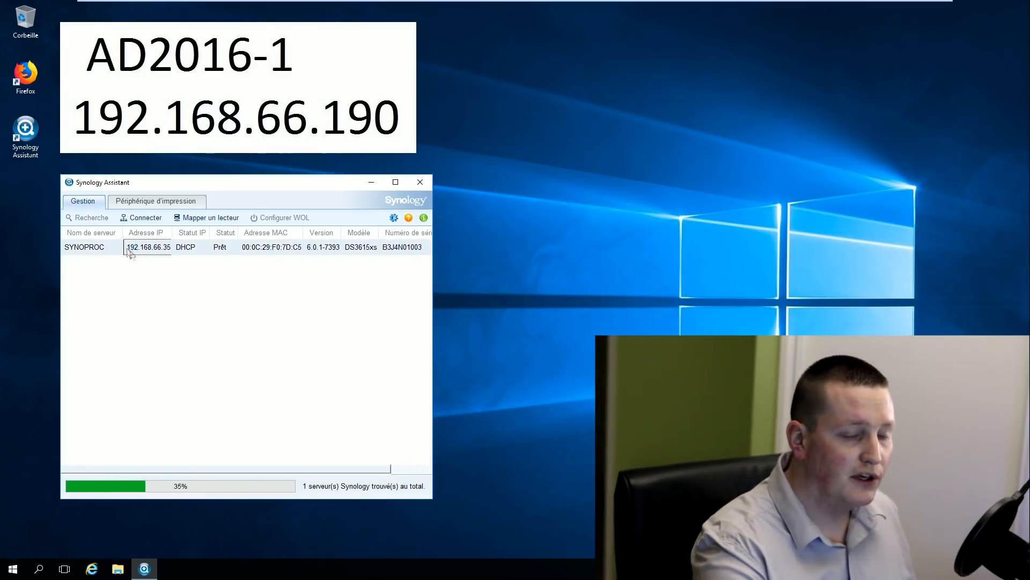
double_click(129, 250)
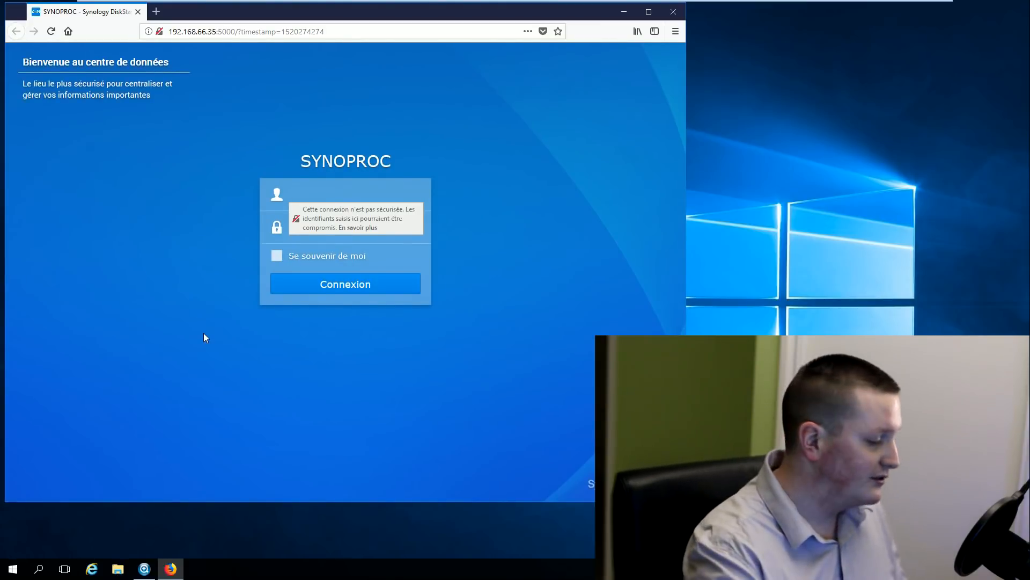
Sign in to DSM as admin with the account password and reposition the browser to show the widgets
type("admiun")
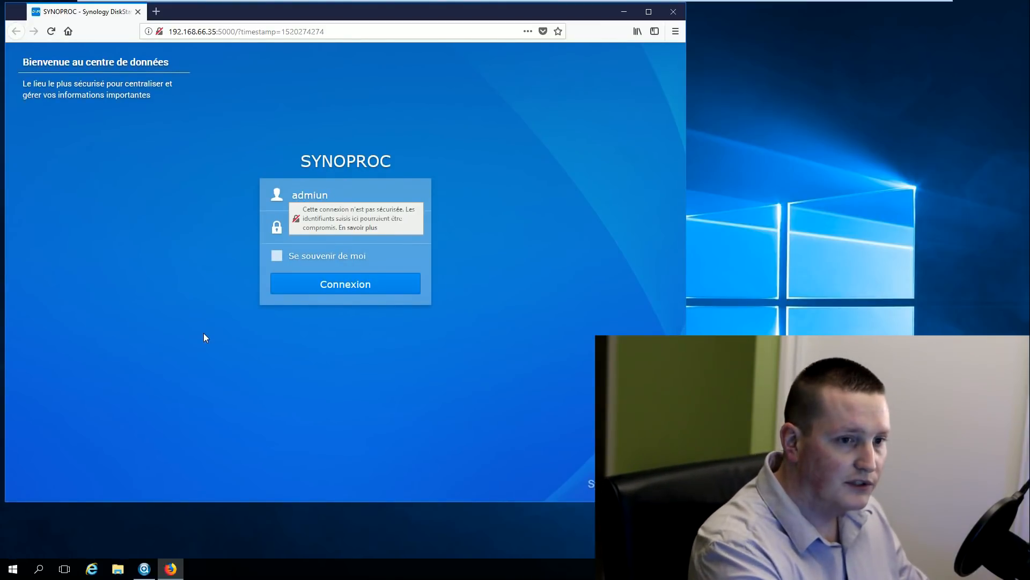
type("min")
key("Tab")
type("********")
key("Return")
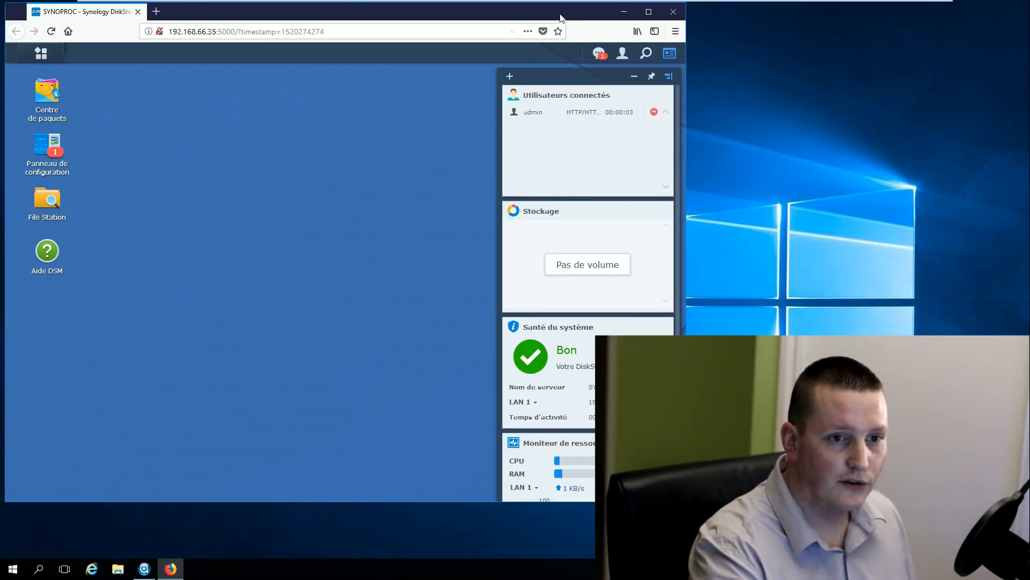
left_click_drag(586, 20, 443, 23)
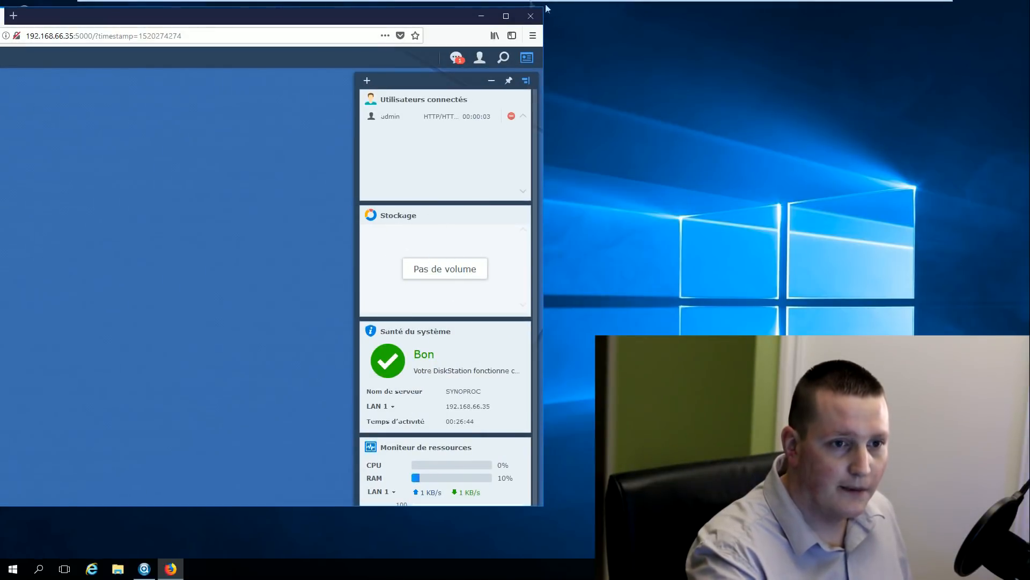
left_click_drag(452, 24, 661, 25)
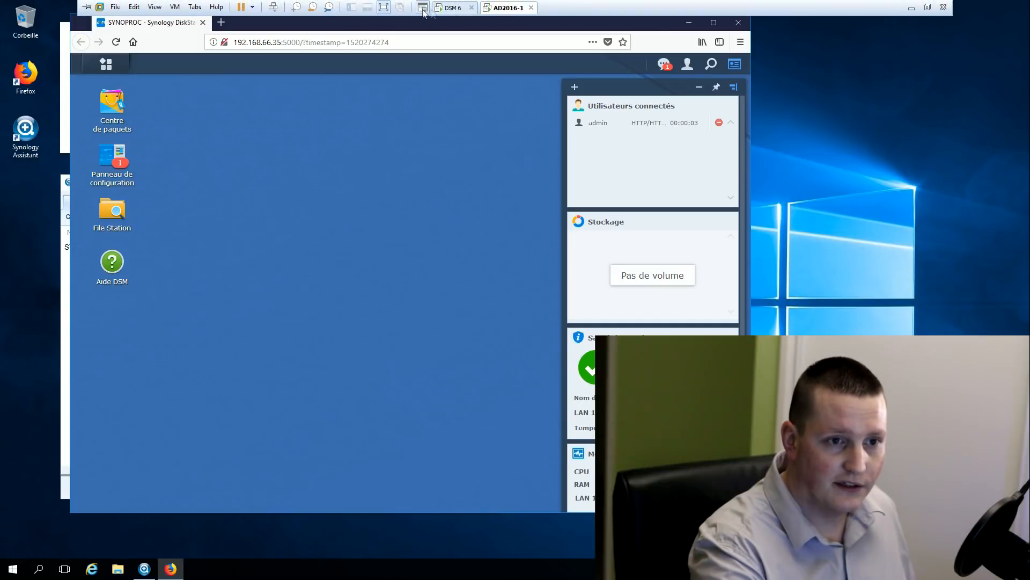
Add two new 500 GB SATA virtual hard disks to the DSM 6 VM's settings and save them
left_click(459, 9)
left_click(175, 8)
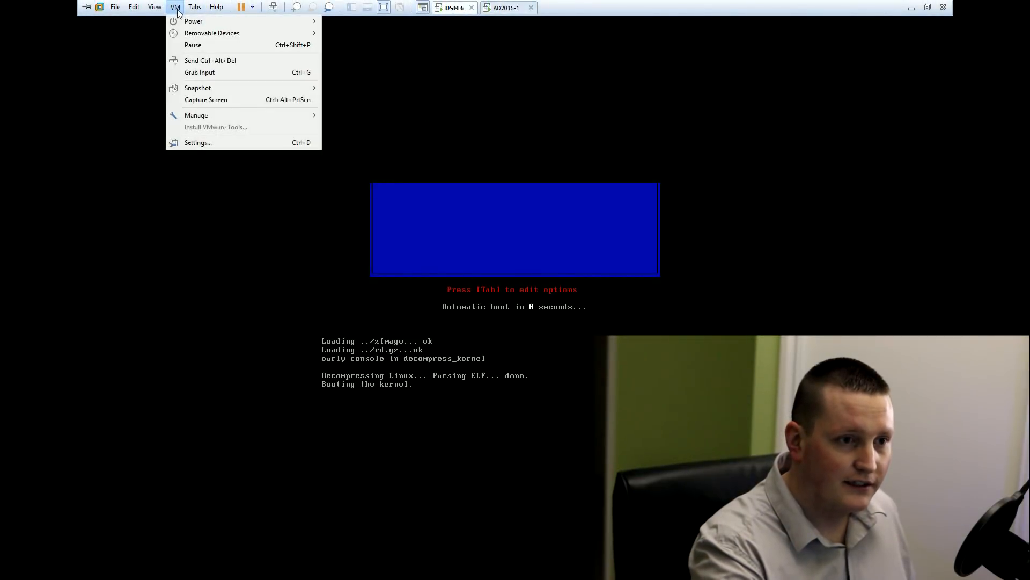
left_click(196, 142)
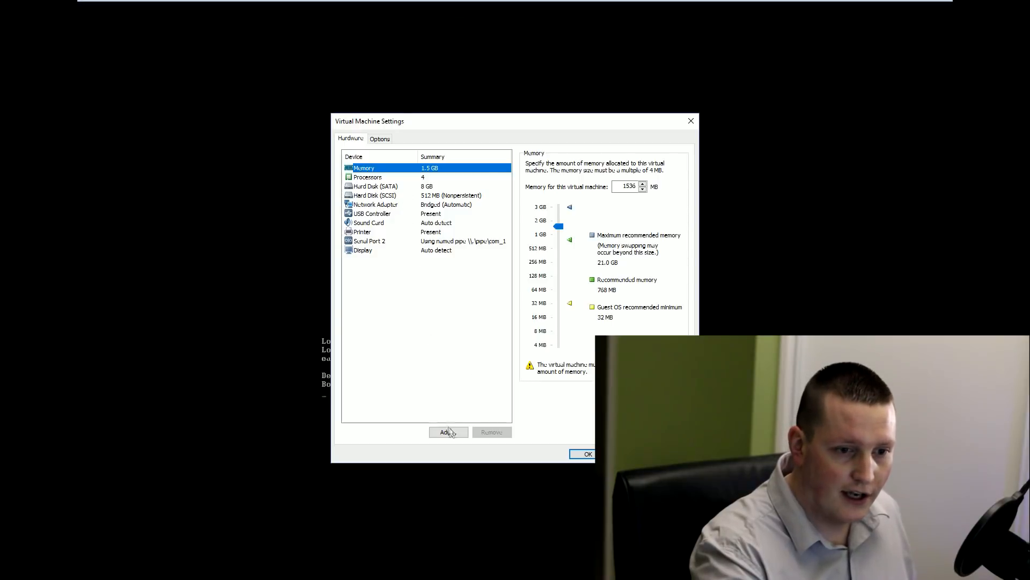
left_click(448, 432)
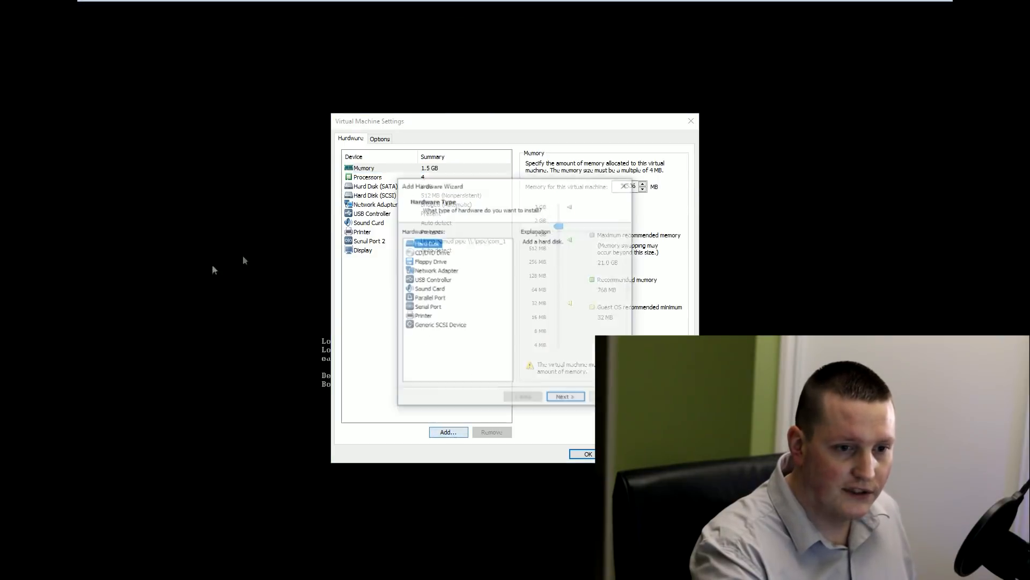
left_click(567, 398)
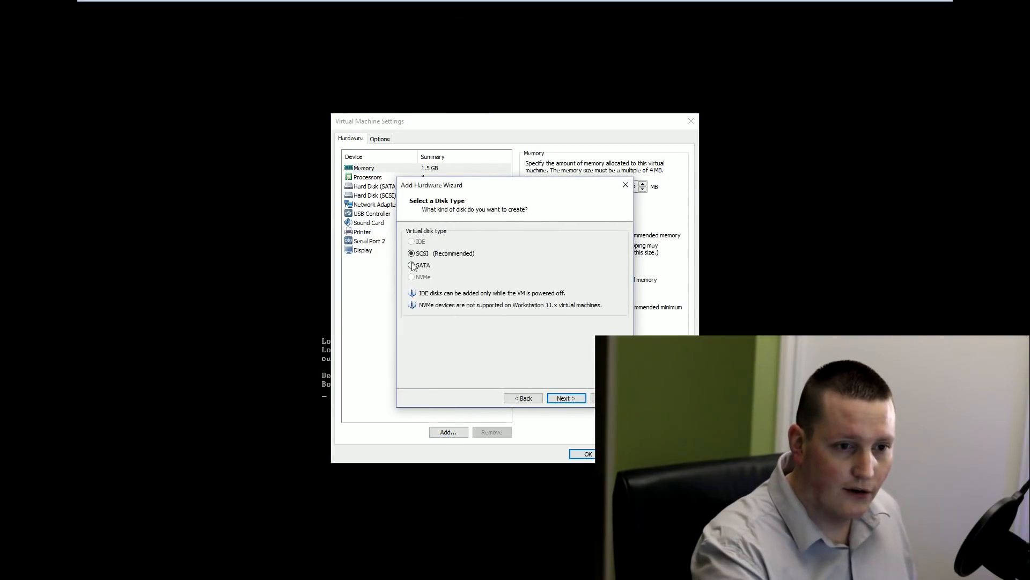
left_click(566, 398)
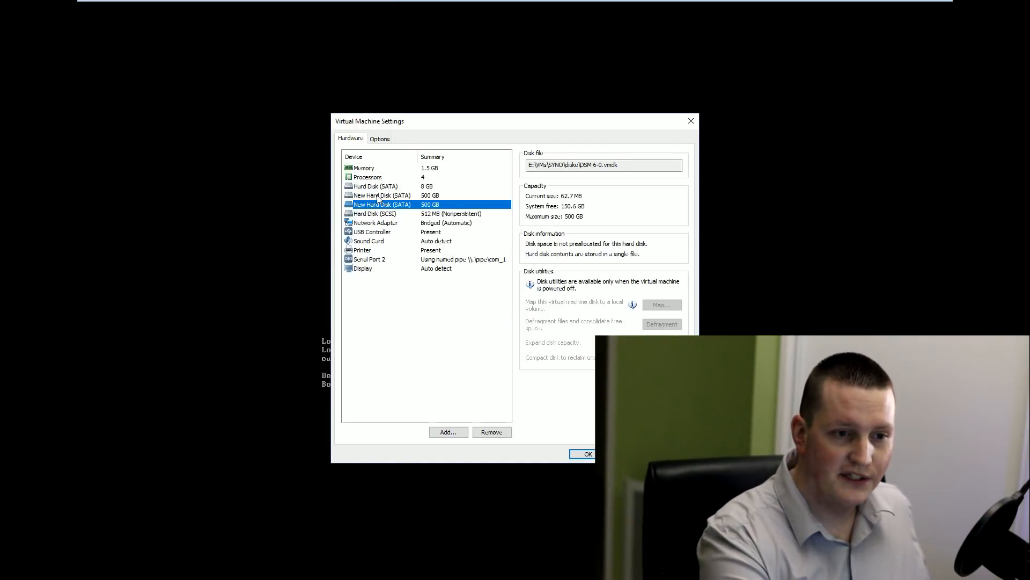
left_click(377, 196)
left_click(380, 204)
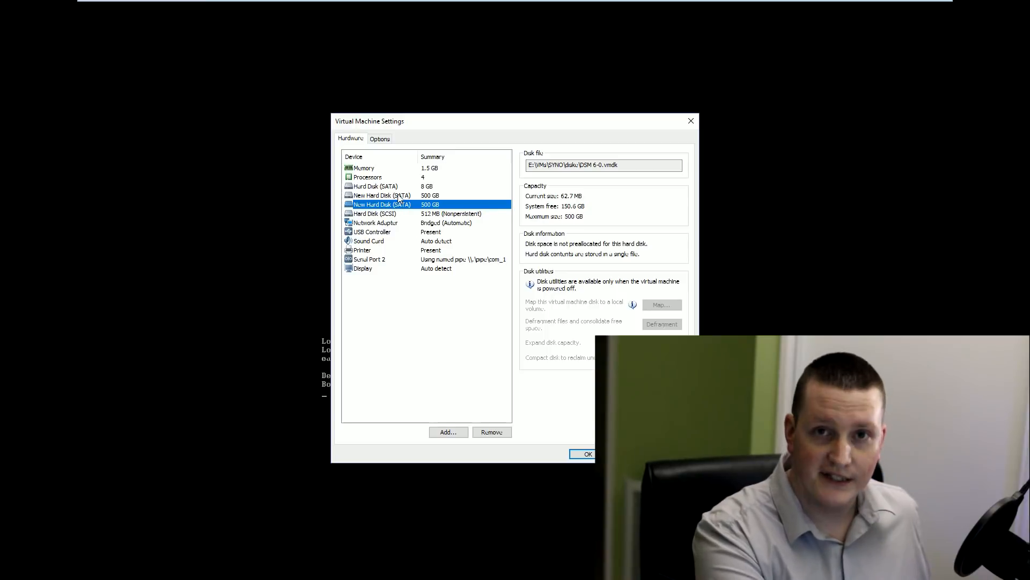
left_click(587, 454)
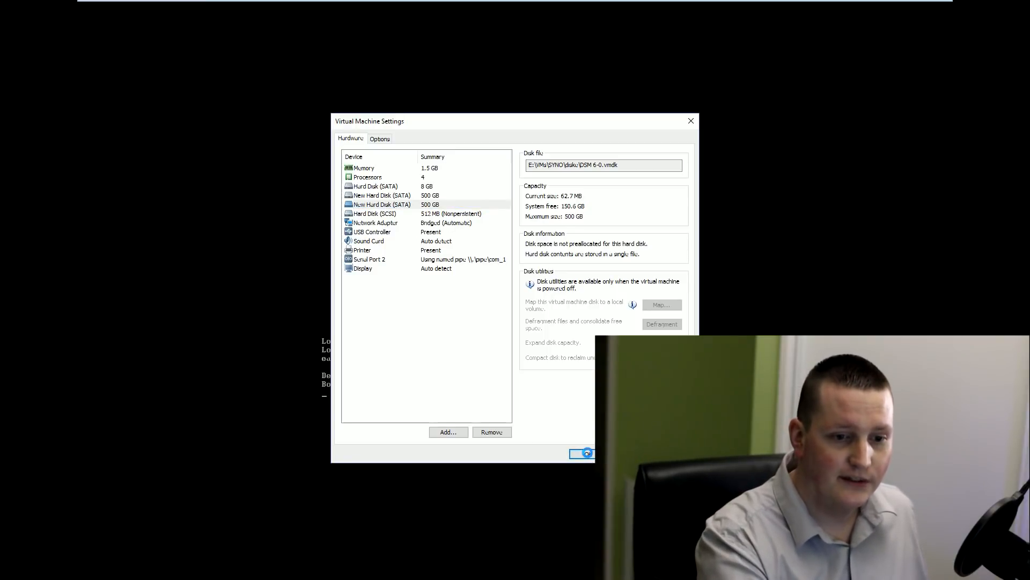
left_click(497, 8)
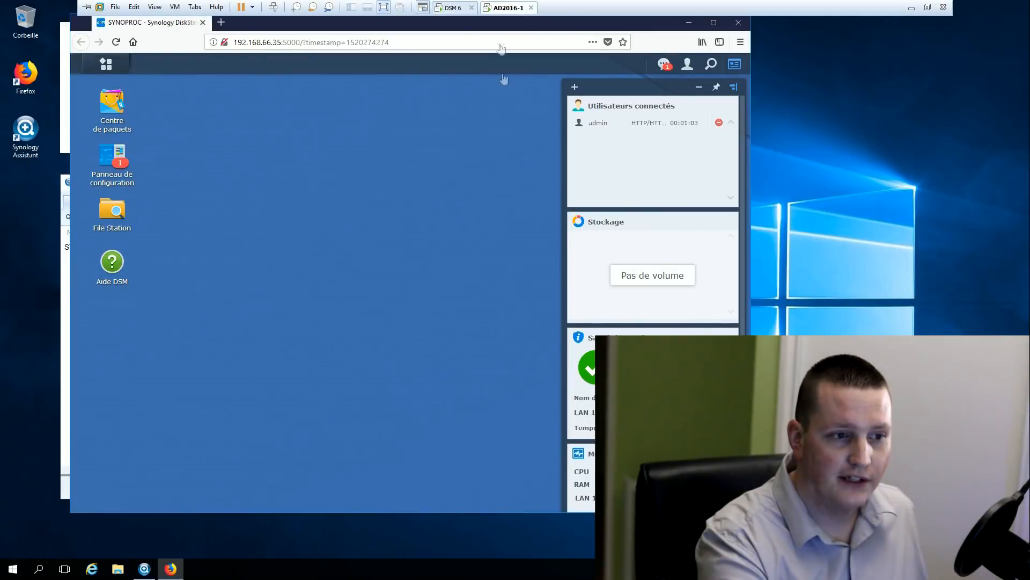
In Gestionnaire de stockage, confirm 500 Go disks 2 and 3 are uninitialised, then open Groupe RAID
left_click(109, 66)
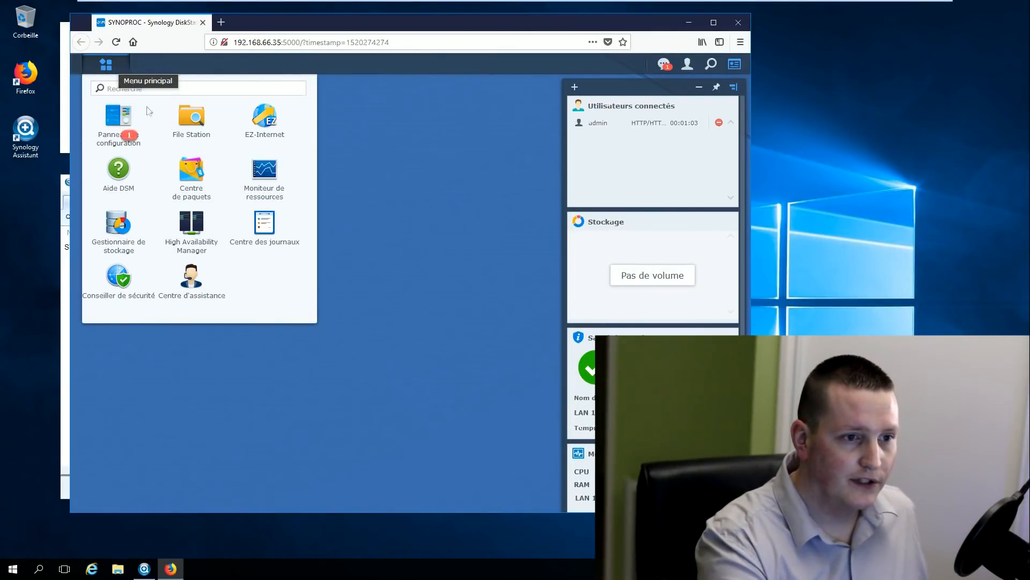
left_click(114, 230)
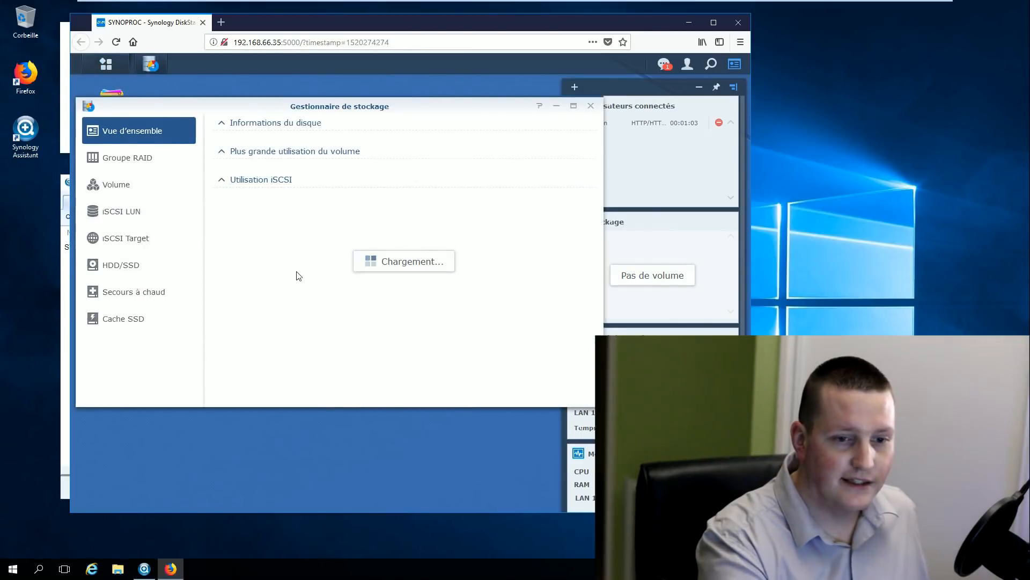
left_click(115, 269)
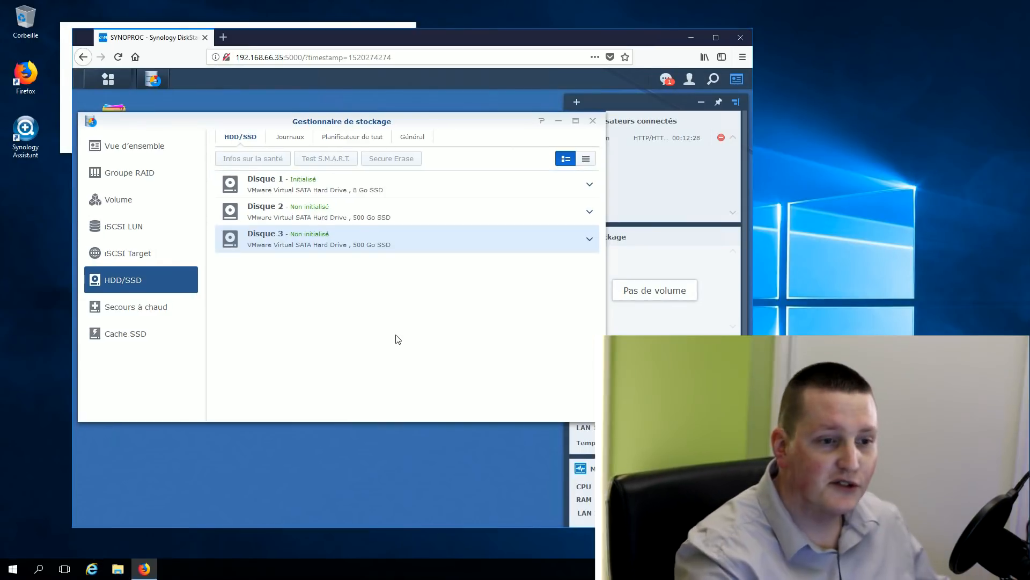
left_click(335, 219)
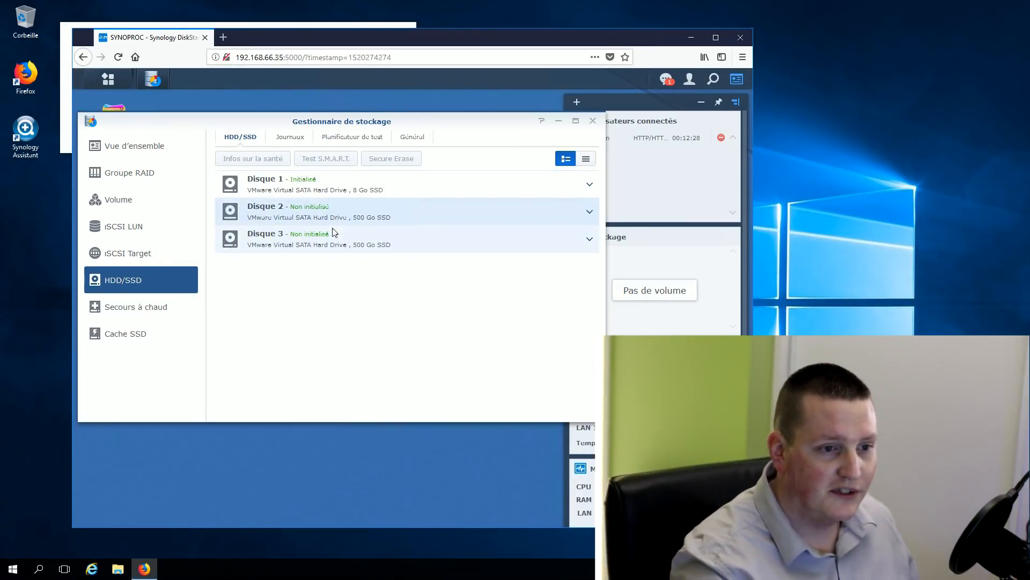
left_click(143, 180)
Start a new multi-volume RAID group and set its RAID type to RAID 1
left_click(234, 140)
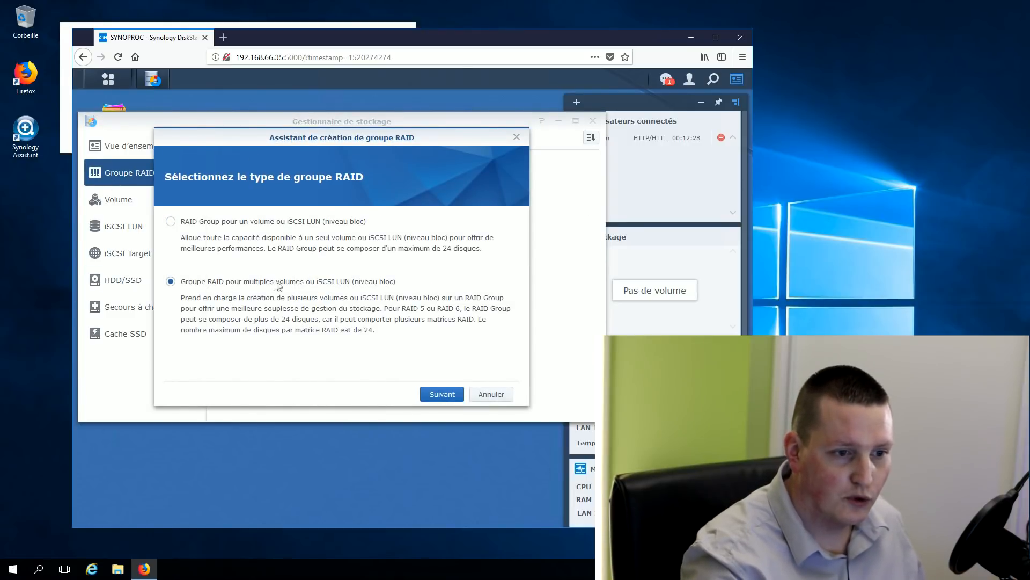
left_click(442, 394)
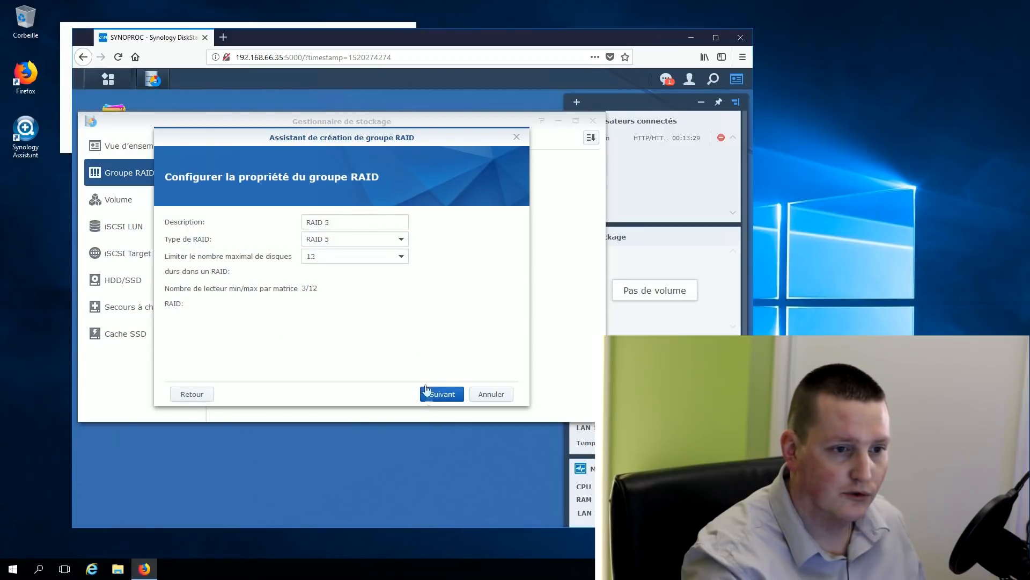
left_click(369, 236)
left_click(341, 260)
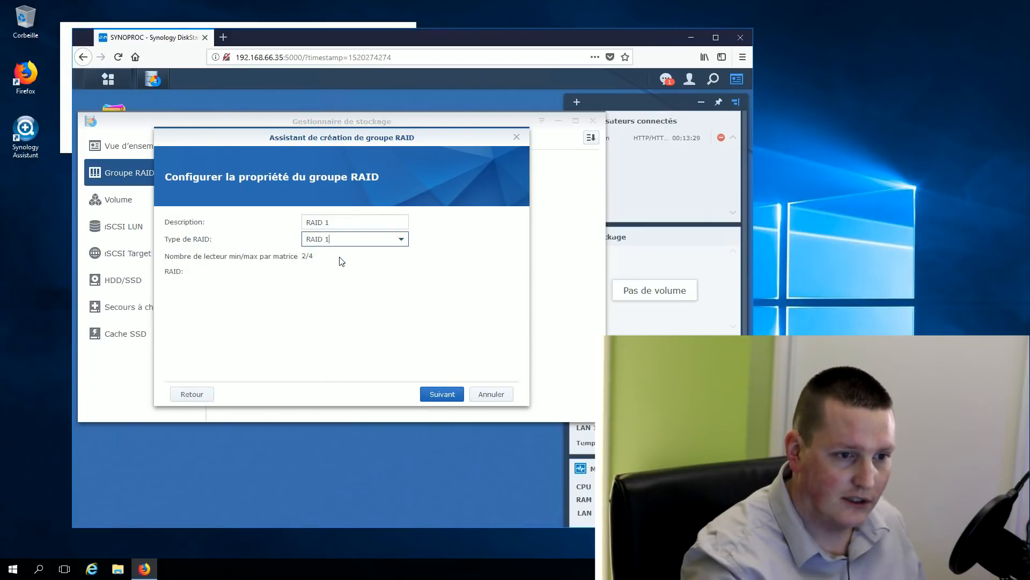
left_click(442, 394)
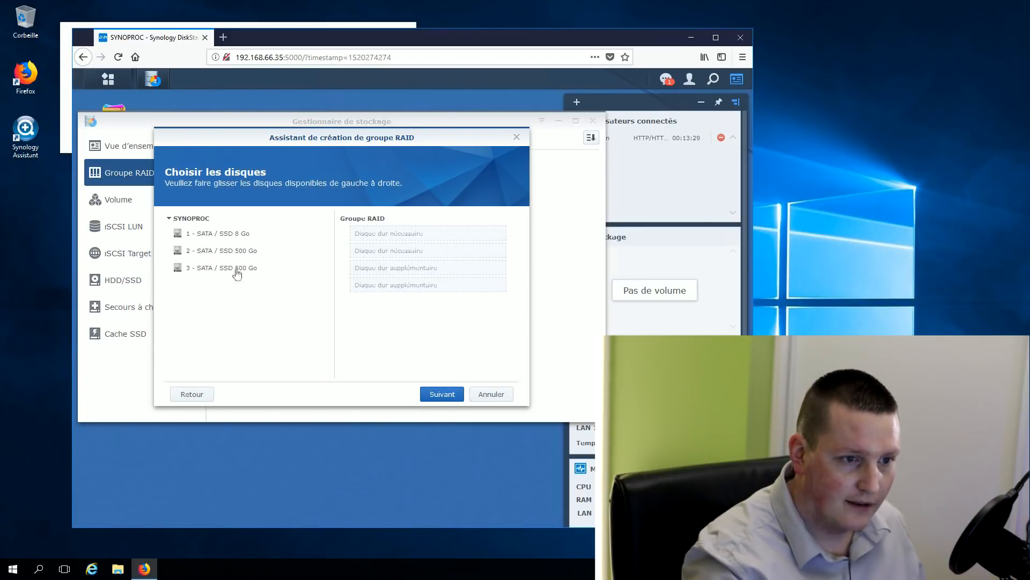
Add disks 2 and 3, accept their erasure, skip the disk check and apply
left_click_drag(218, 252, 358, 234)
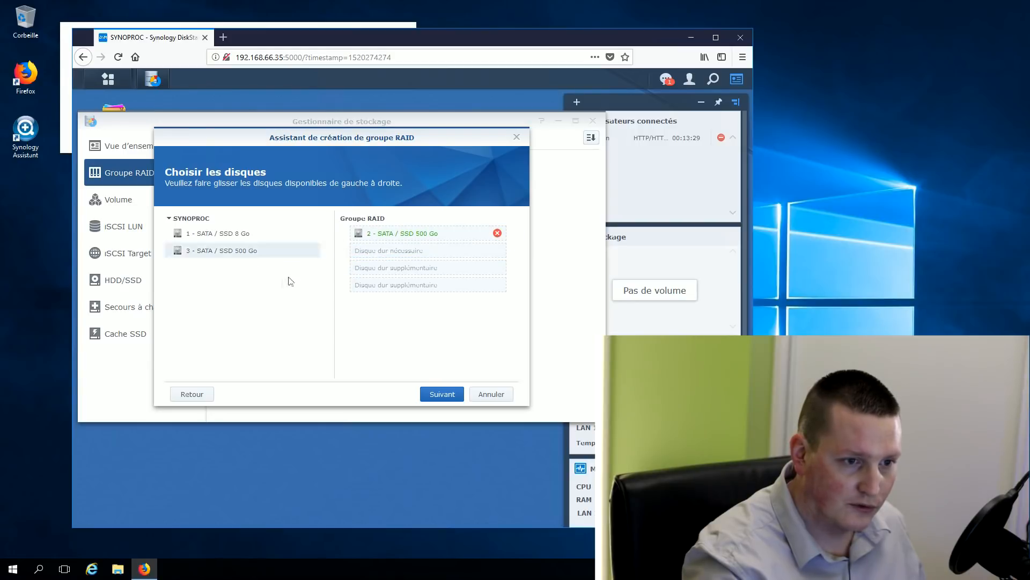
left_click_drag(249, 253, 349, 252)
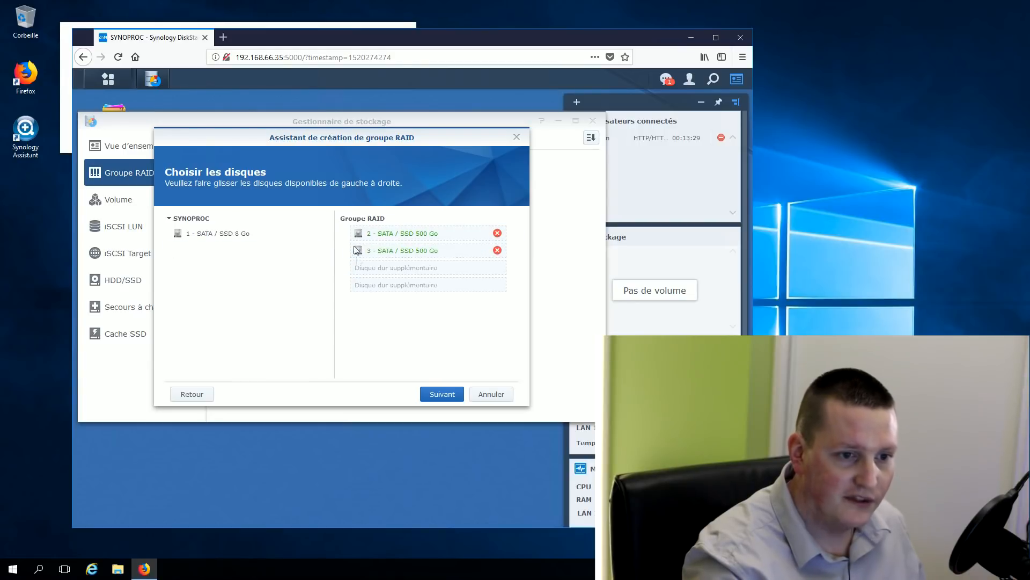
left_click(442, 395)
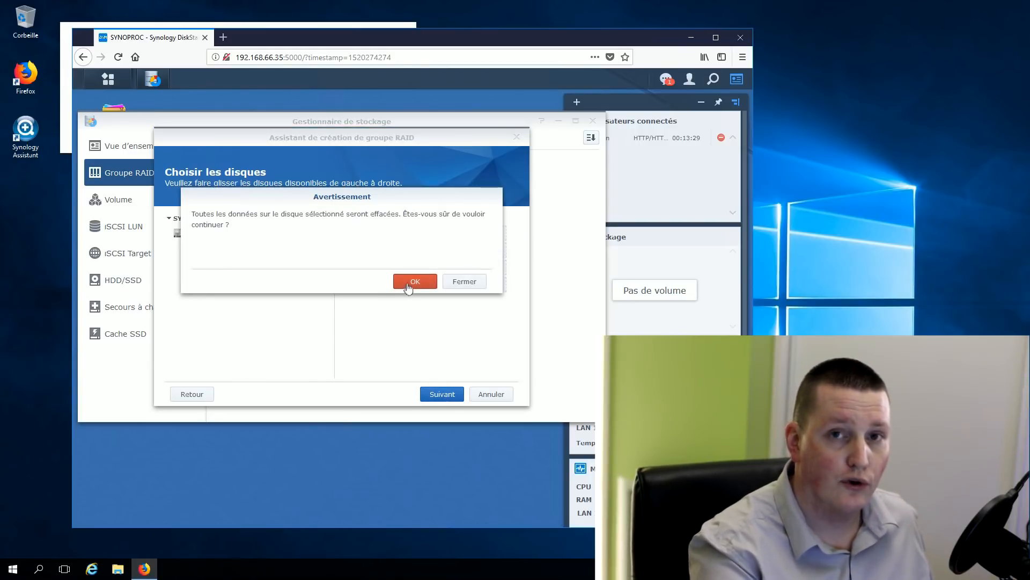
left_click(411, 283)
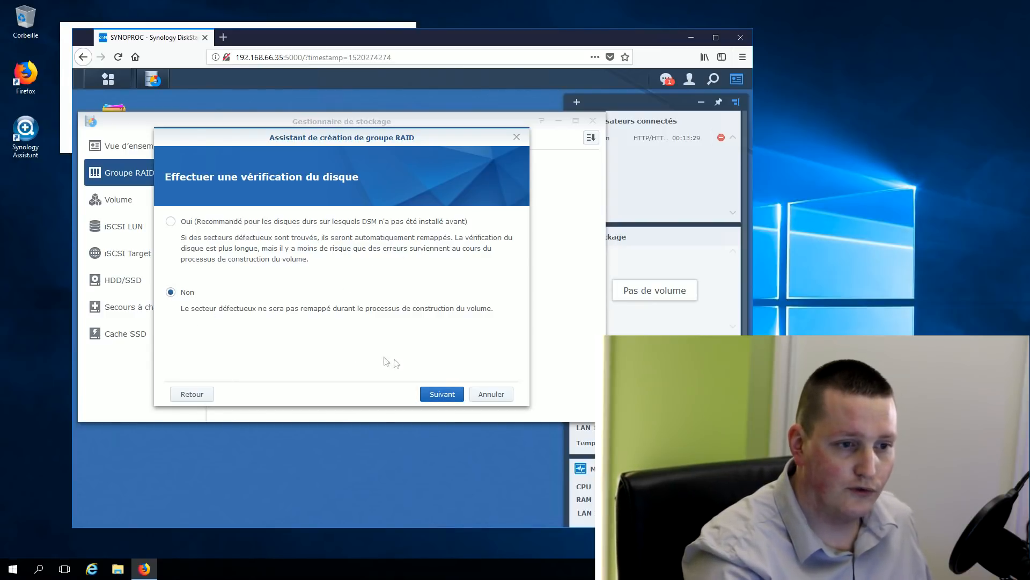
left_click(437, 394)
left_click(438, 396)
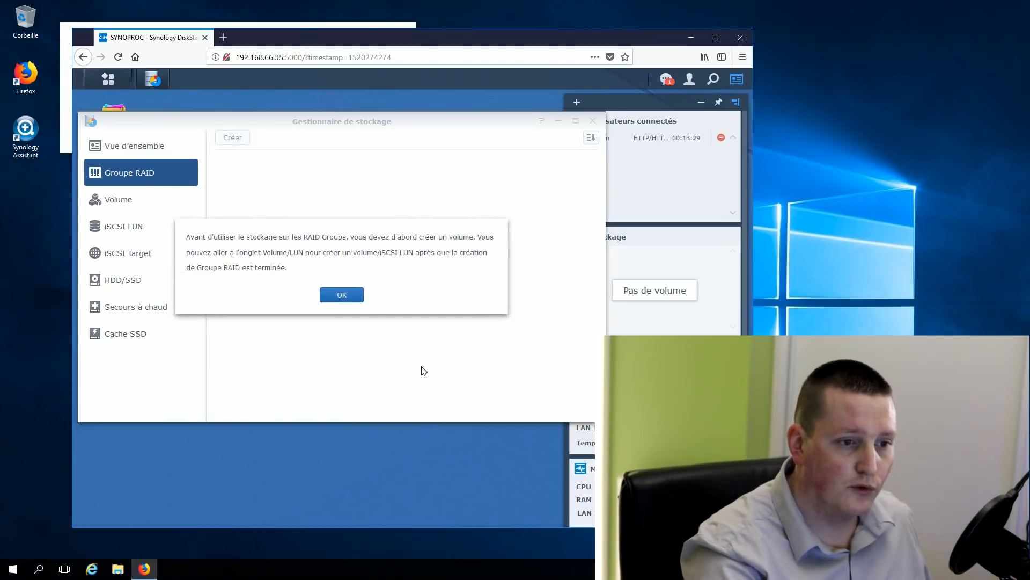
left_click(343, 295)
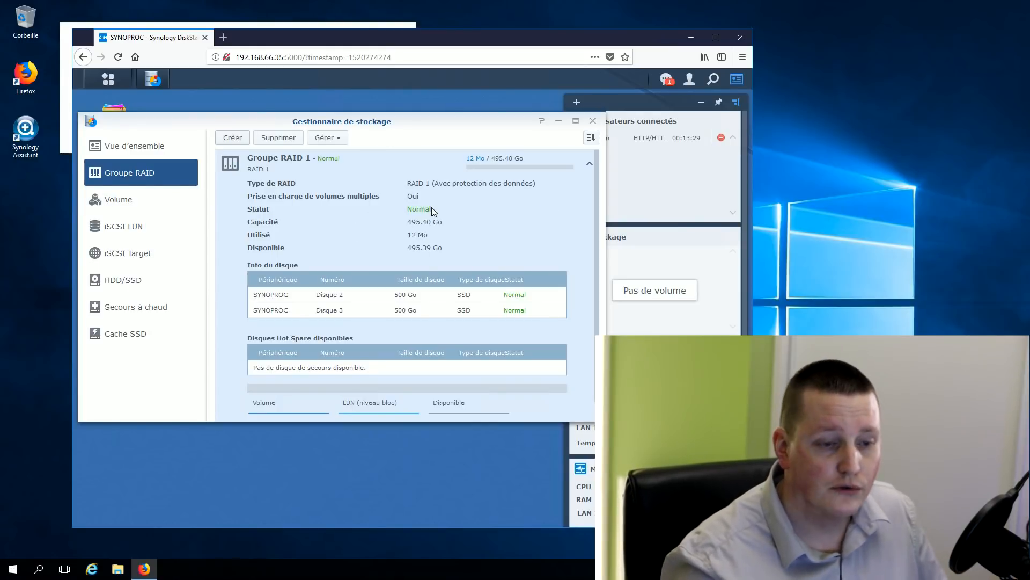
Create Volume 1 on RAID group 1 with the ext4 file system and the full 495 GB size
left_click(110, 199)
left_click(240, 140)
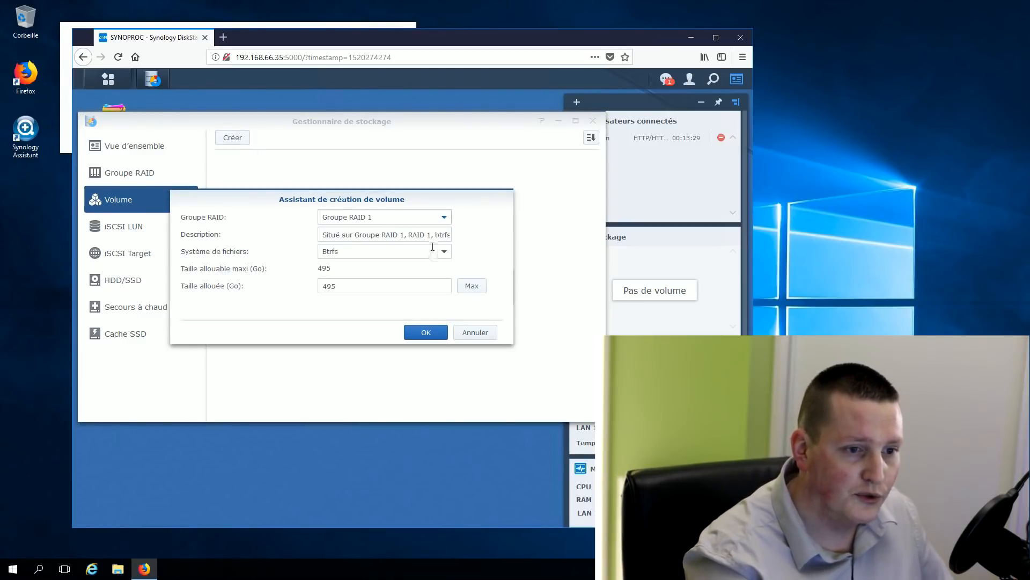
left_click(430, 253)
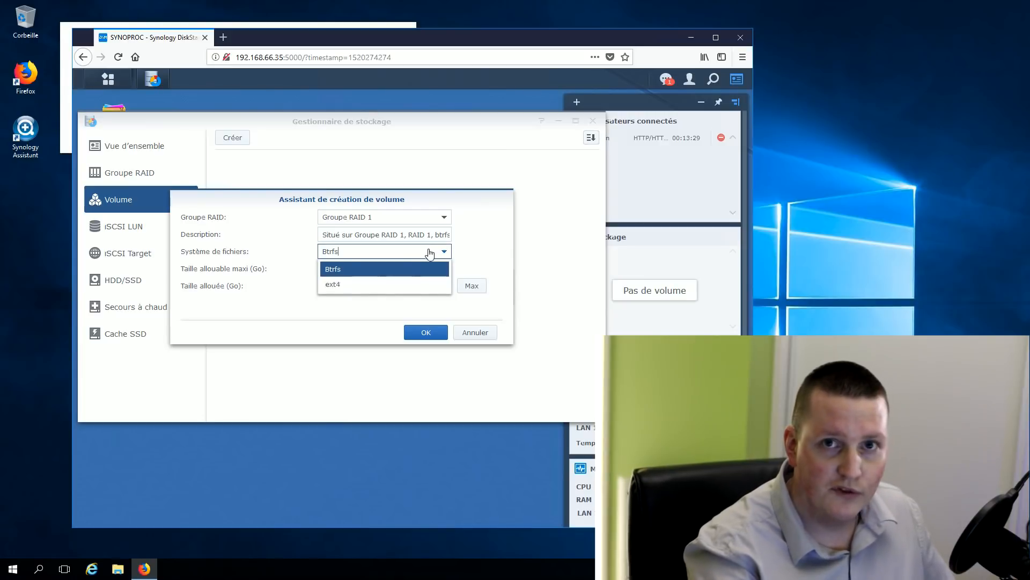
left_click(342, 285)
left_click(375, 274)
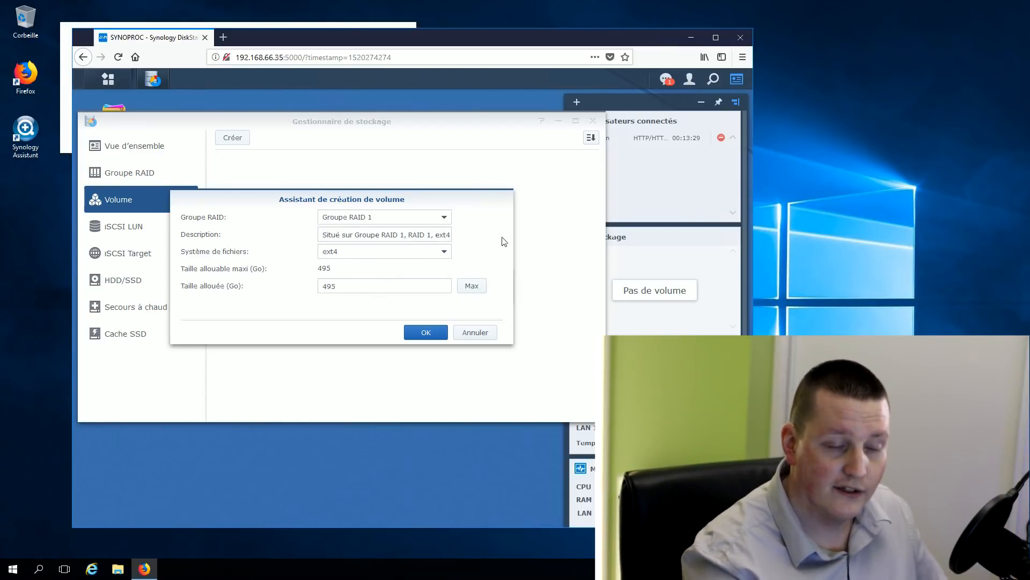
left_click(419, 333)
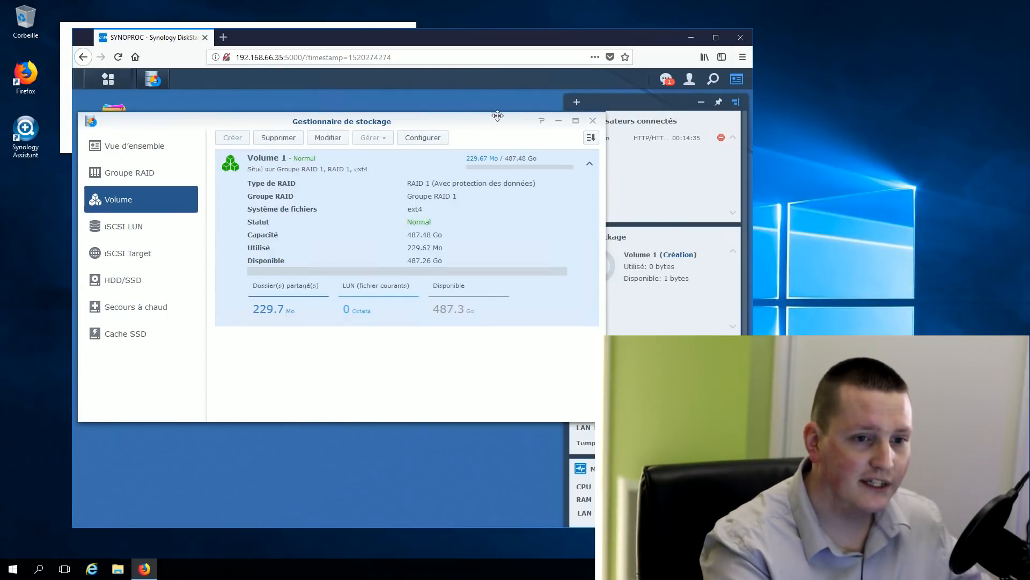
left_click(558, 127)
left_click(142, 221)
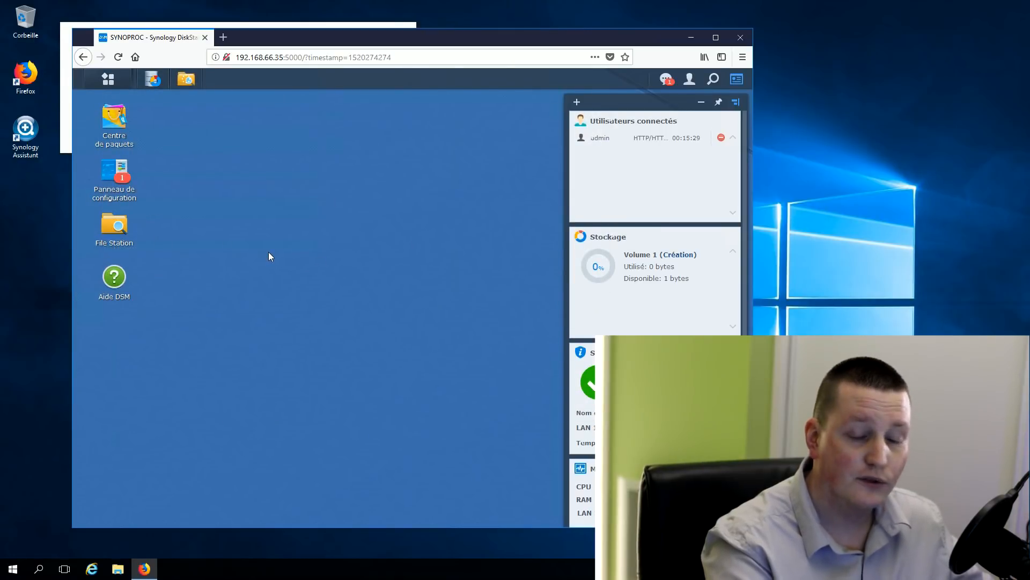
Create shared folder 'partage' with admin read/write (Lecture/écriture) and guest no access (Pas d'accès)
left_click(344, 314)
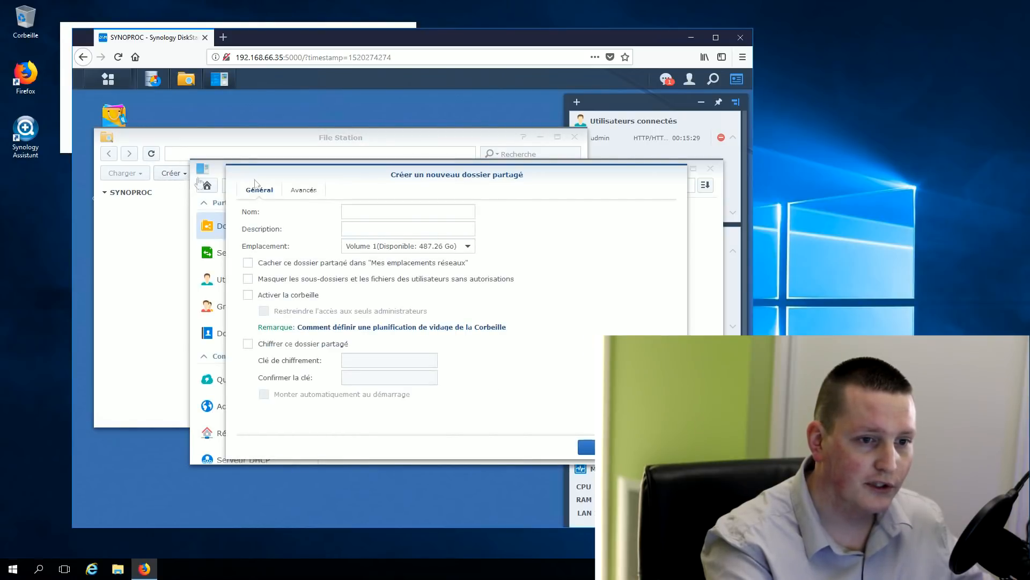
left_click(398, 208)
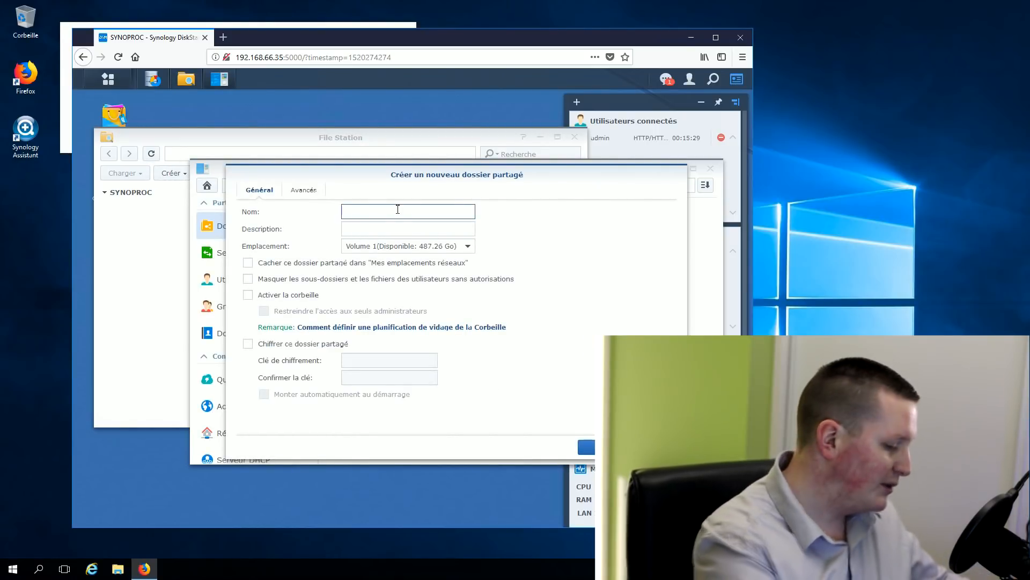
type("partage")
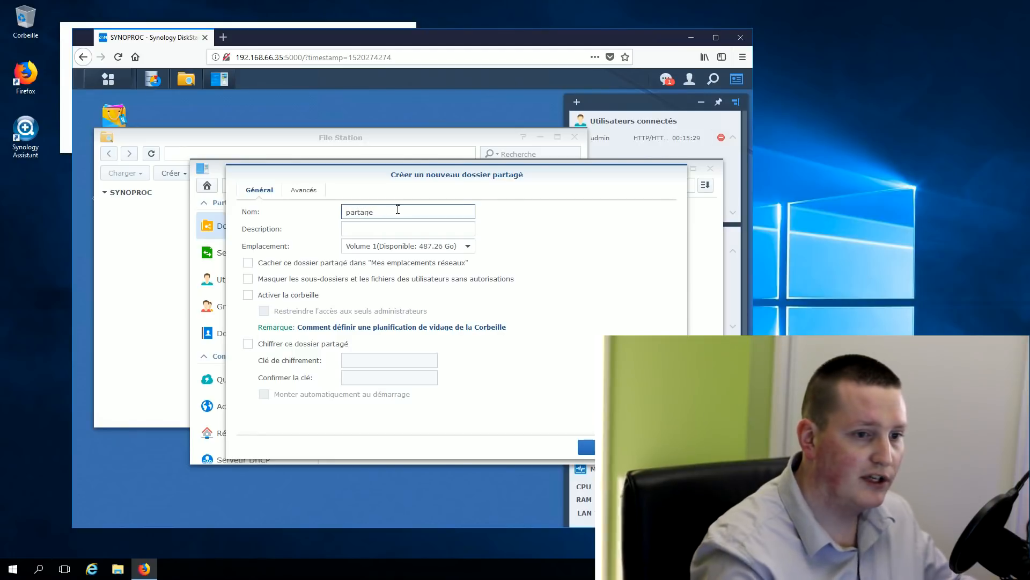
left_click(303, 190)
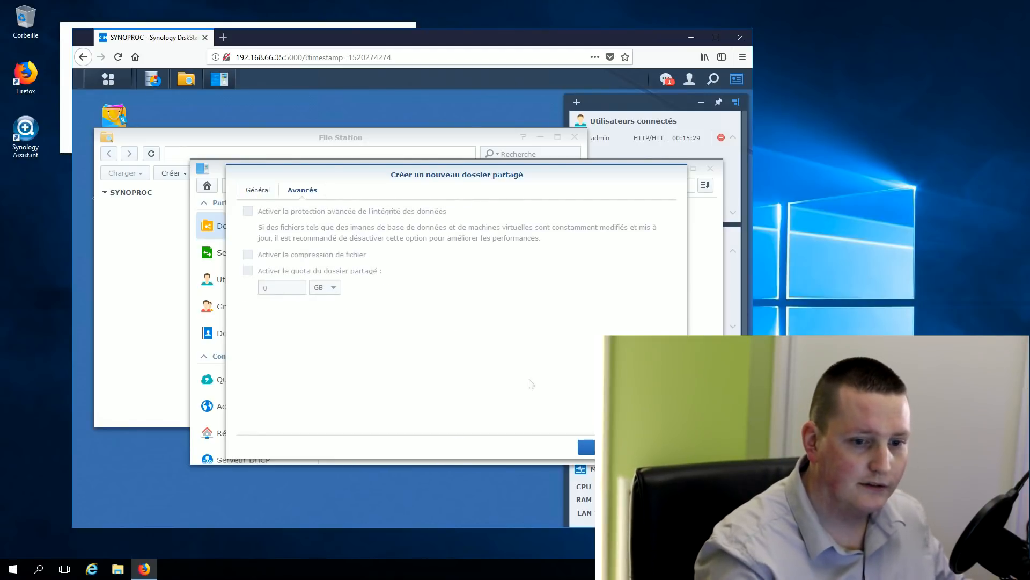
left_click(590, 447)
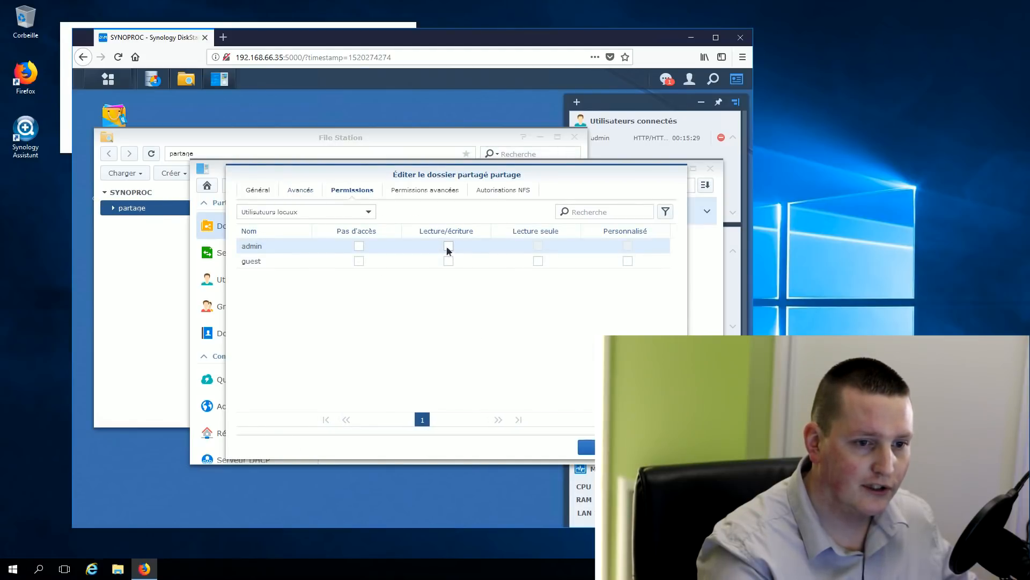
left_click(448, 247)
left_click(359, 261)
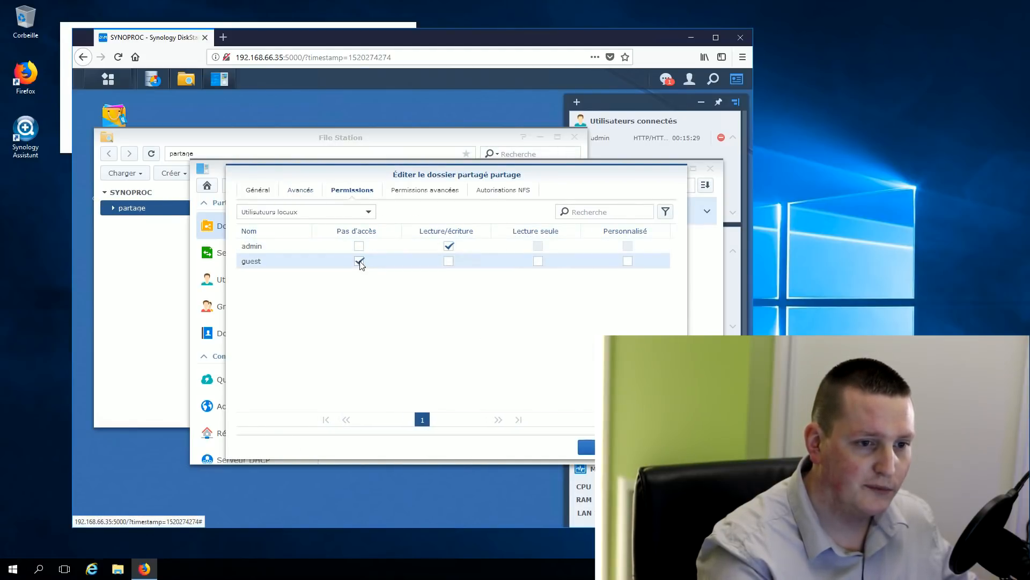
left_click(587, 447)
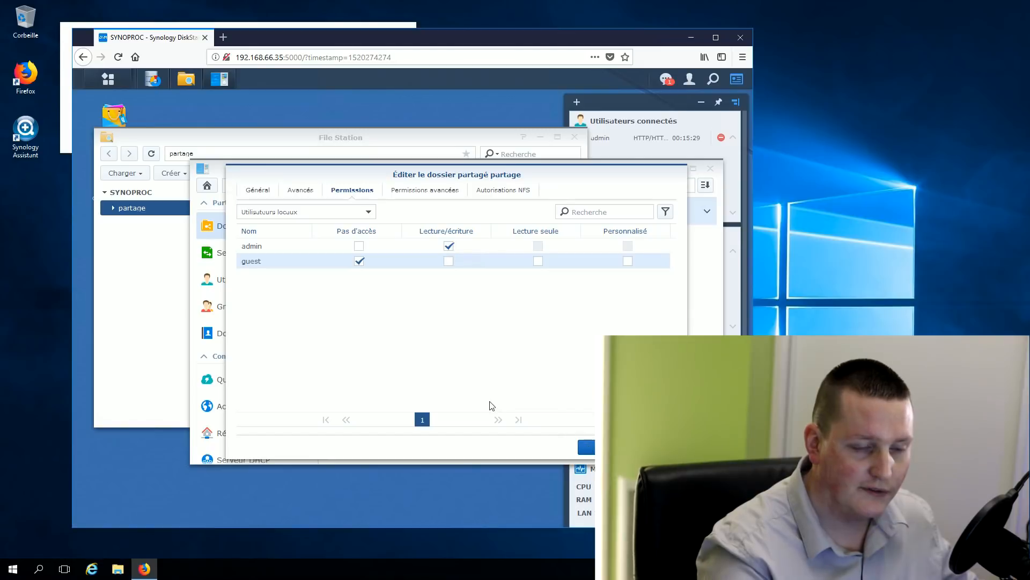
left_click(118, 568)
Browse to \\192.168.66.35 in File Explorer and sign in with the admin username and password
left_click(202, 194)
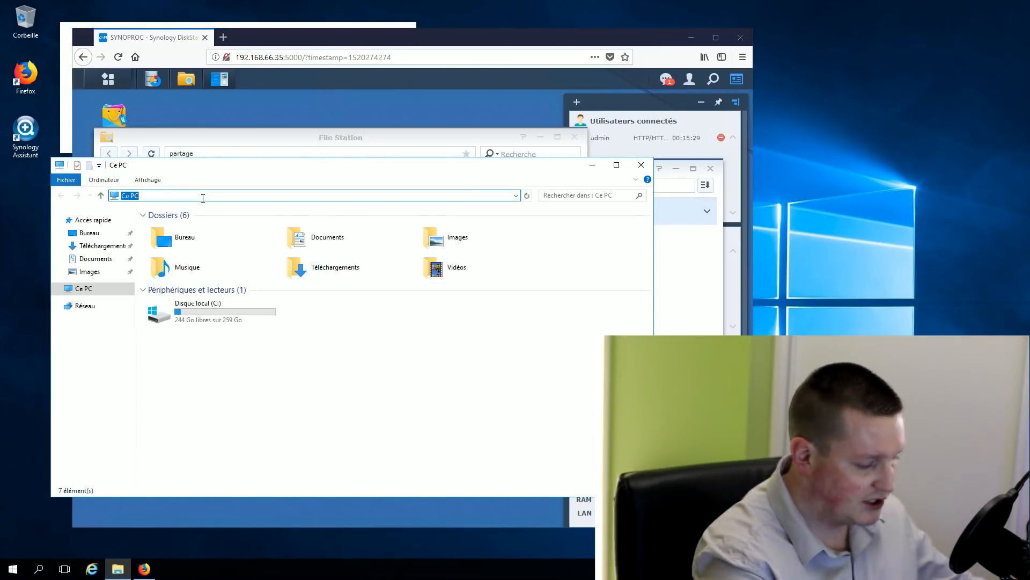
type("\\\\")
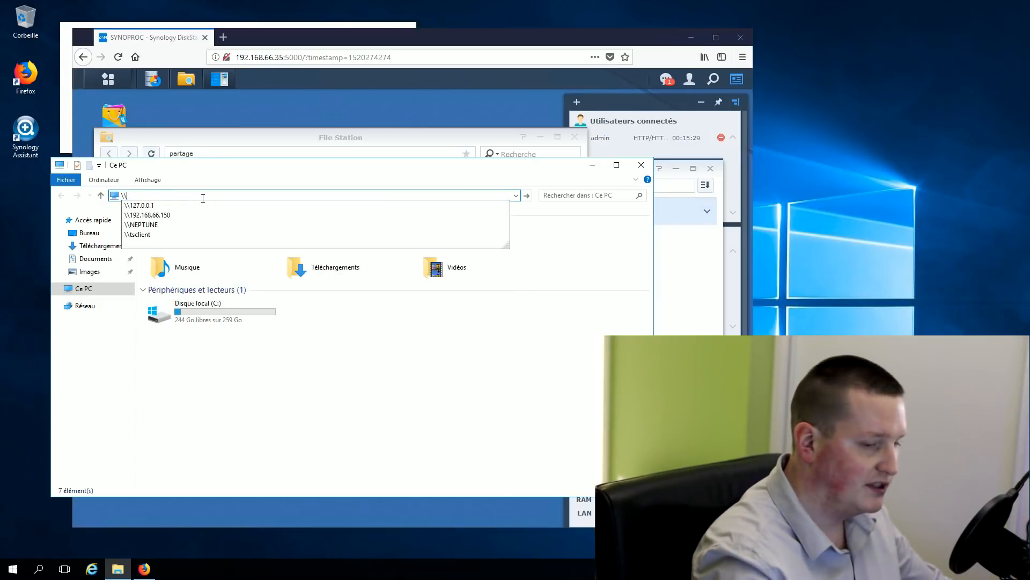
type("192.168.66.35")
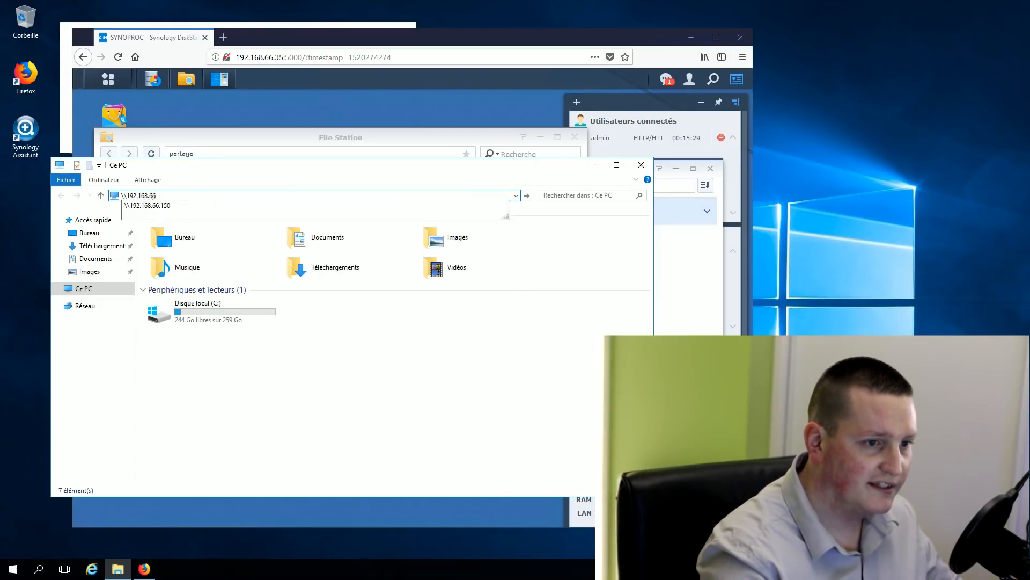
key("Return")
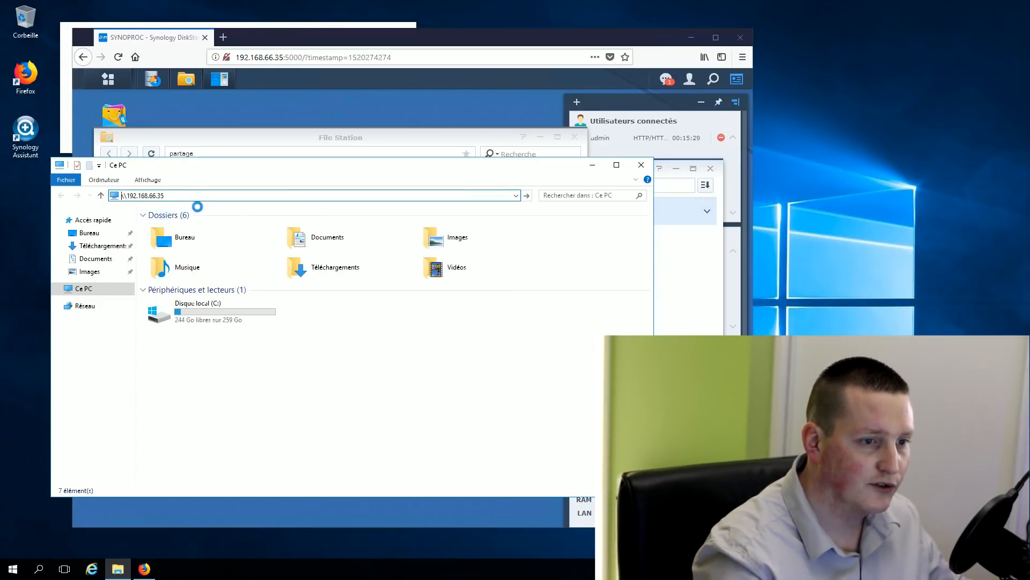
type("admin")
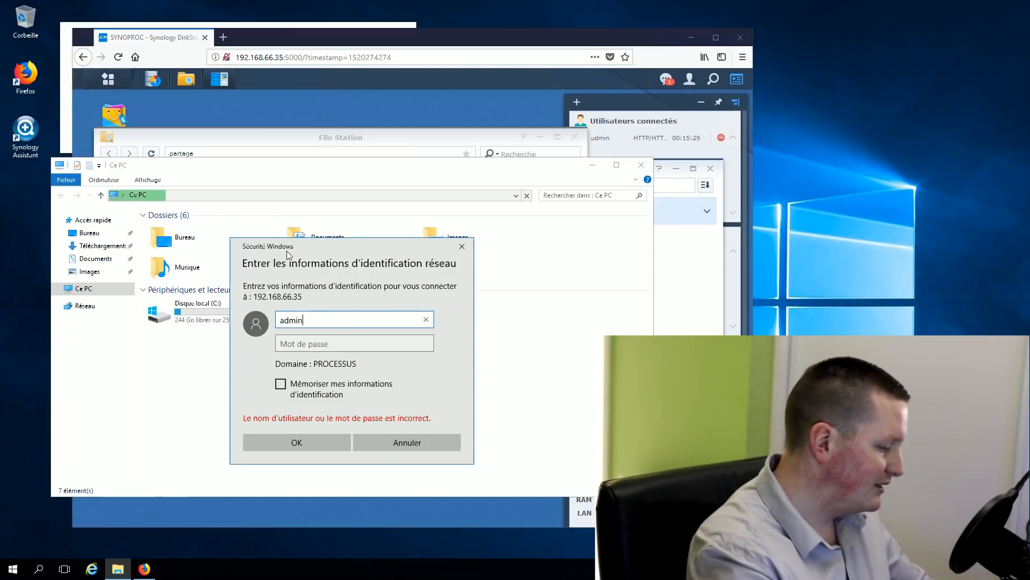
key("Tab")
type("**********")
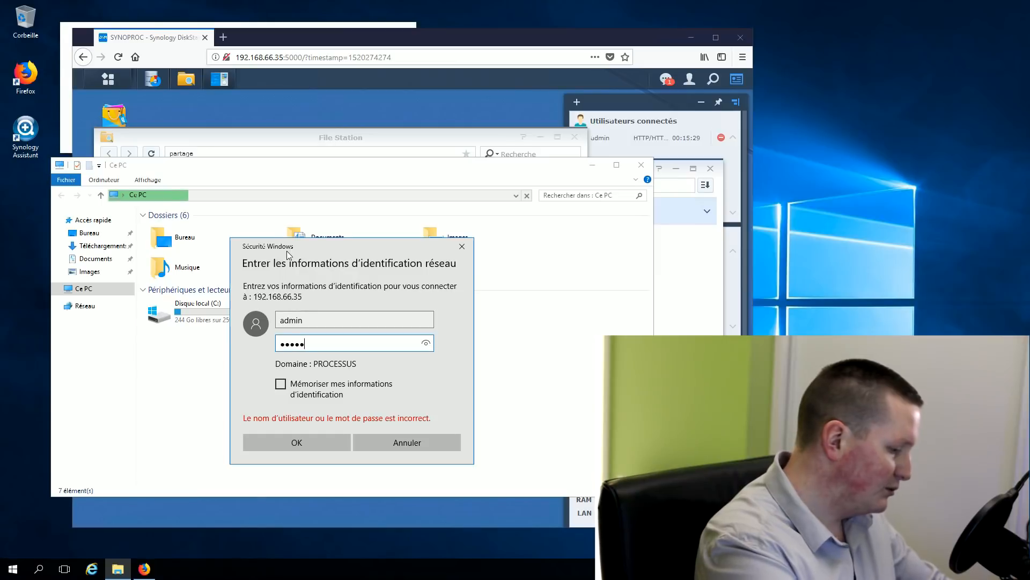
key("Return")
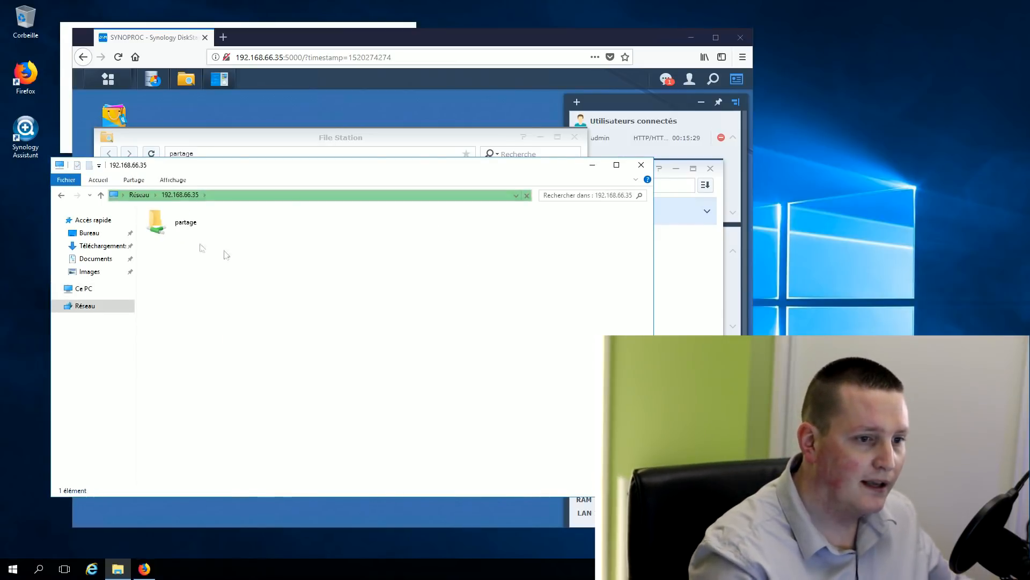
Open the partage share and create a new folder named 'données' inside it
left_click(160, 226)
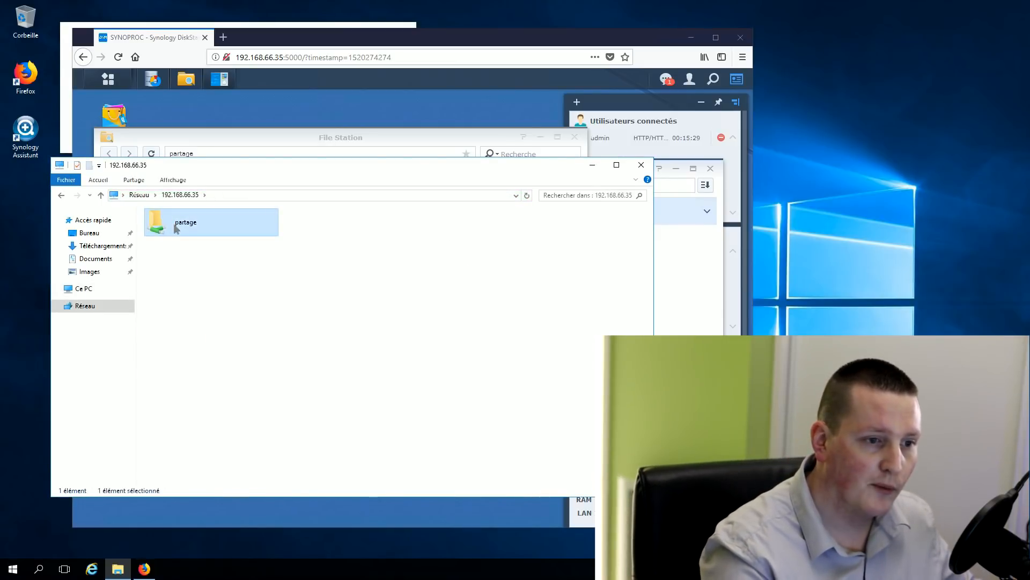
double_click(177, 229)
right_click(228, 291)
mouse_move(338, 392)
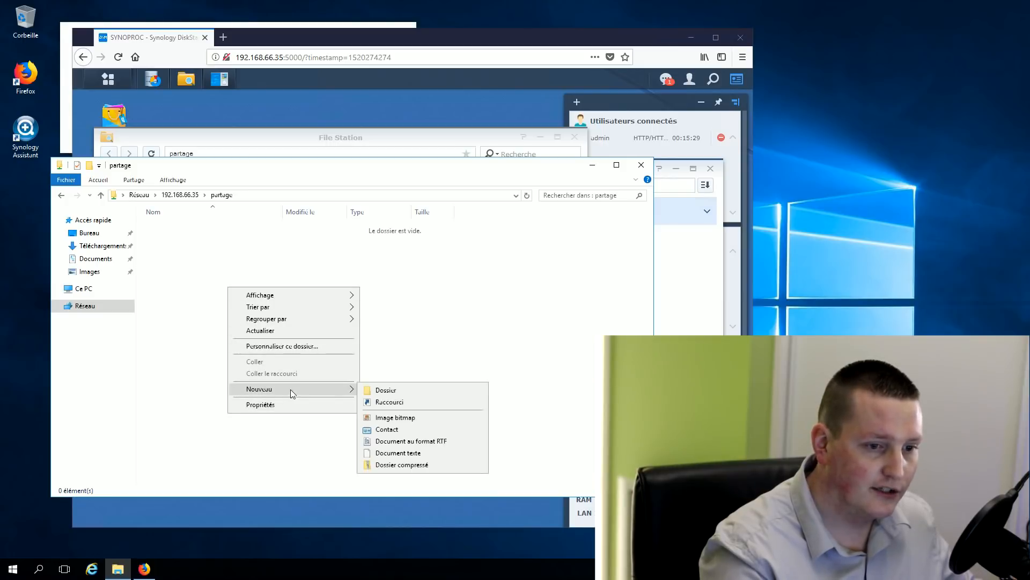
left_click(384, 389)
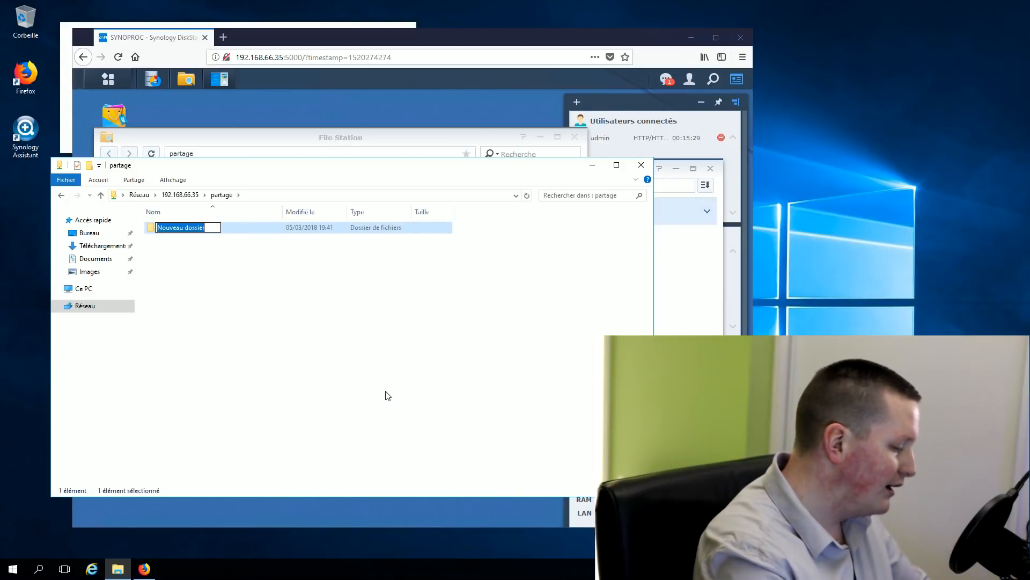
type("d")
type("ées")
key("Return")
key("Return")
In données, create a text document named 'données super importantes' and open it in Notepad
right_click(232, 339)
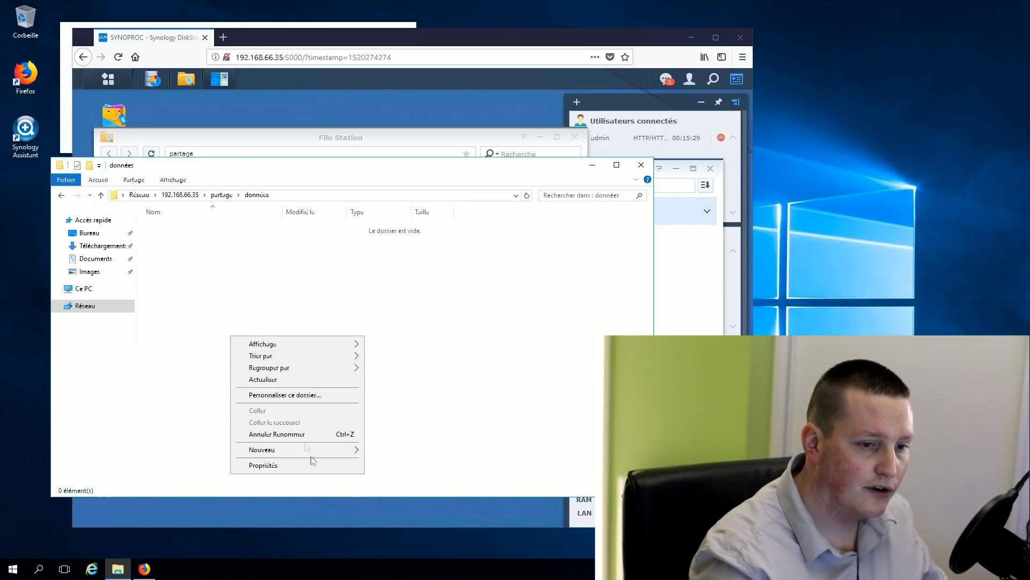
mouse_move(333, 449)
left_click(419, 514)
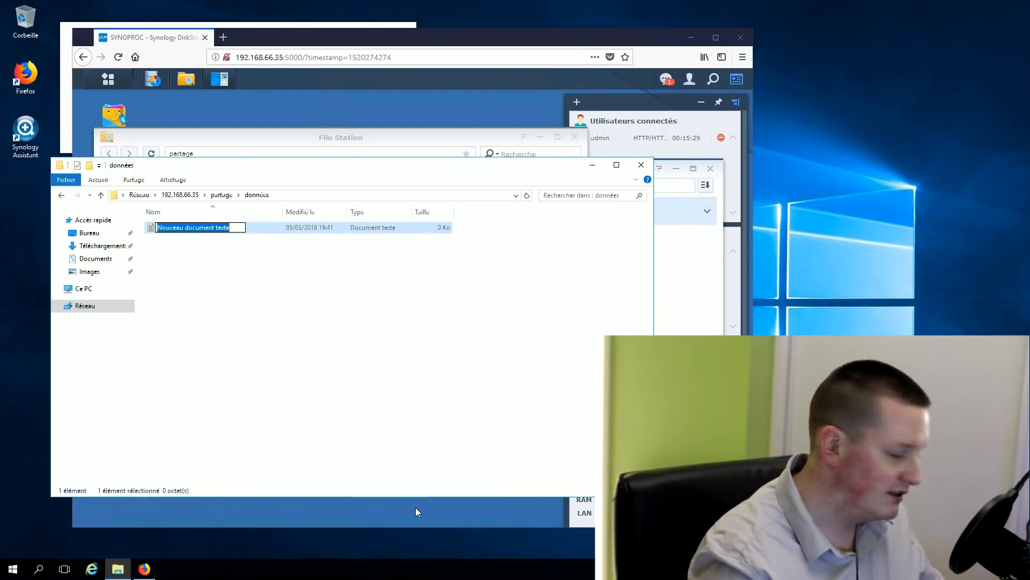
type("donnée")
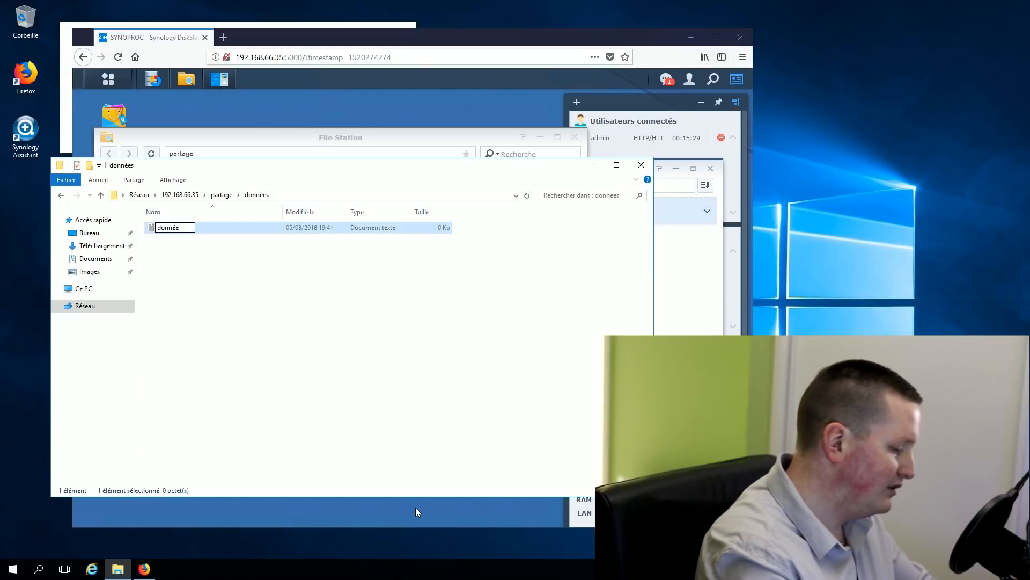
type("es su")
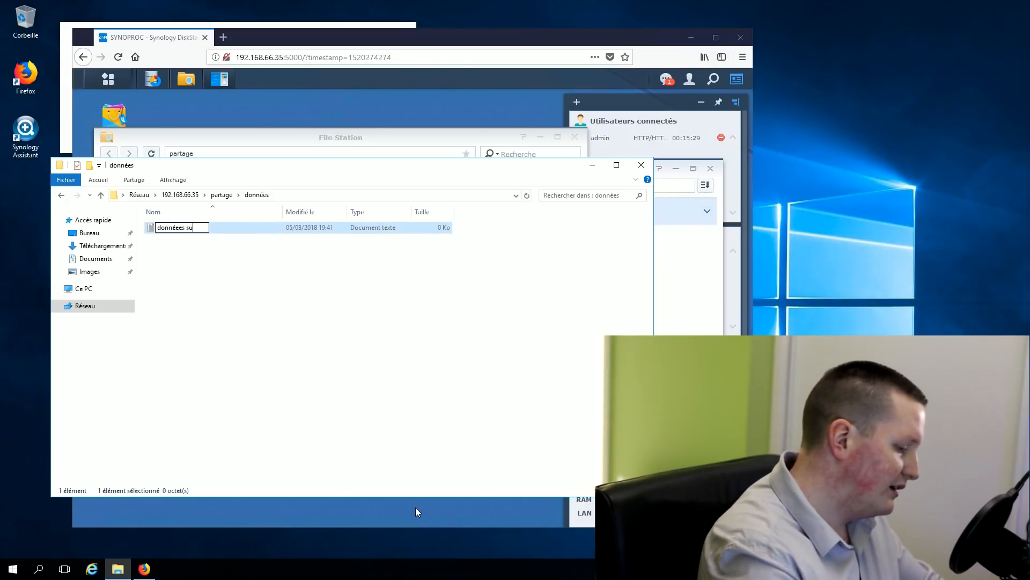
type("per importantes")
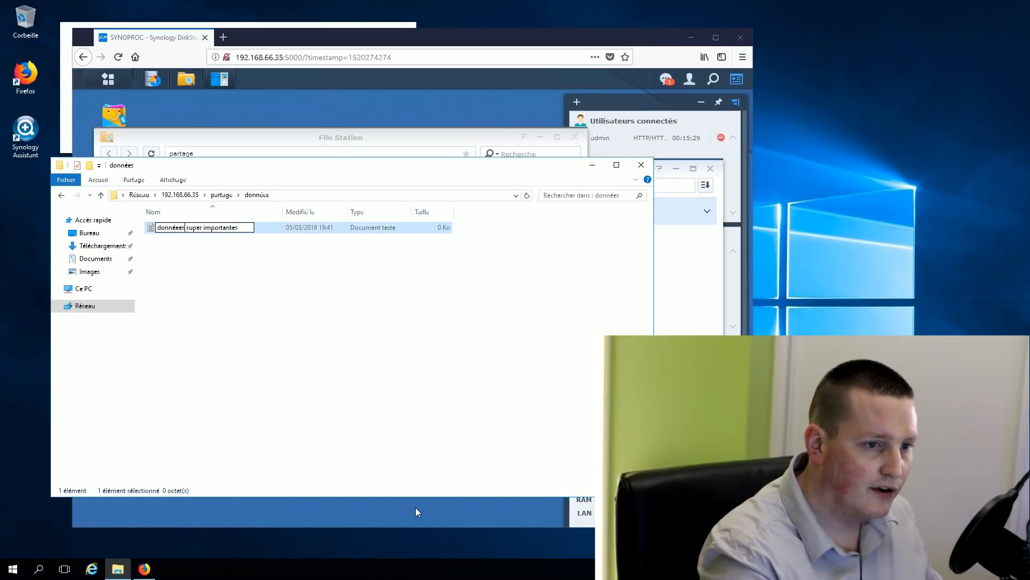
key("Return")
key("Return")
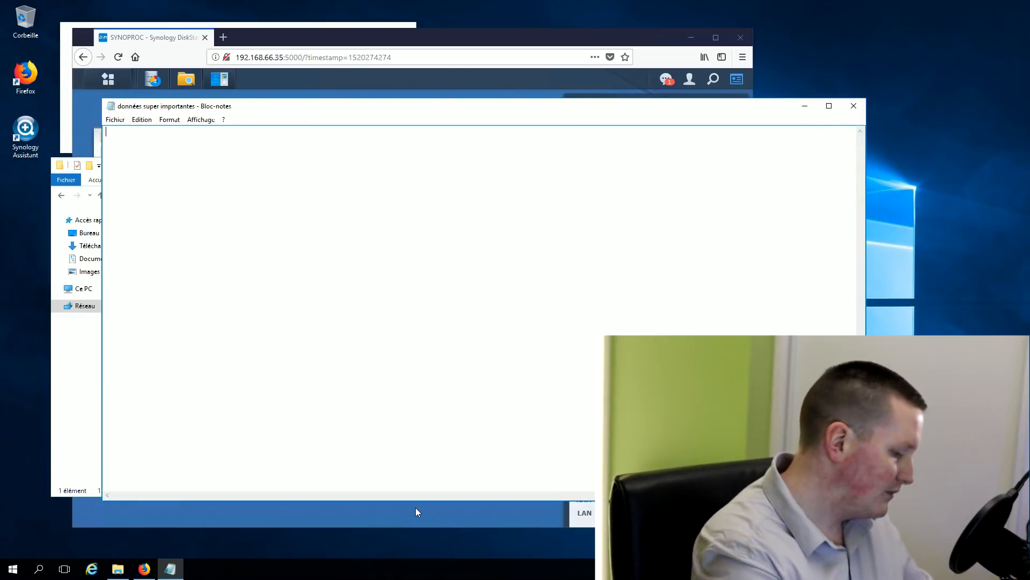
Type 'j'adore' into données super importantes in Notepad, then save and close it
type("j'adore")
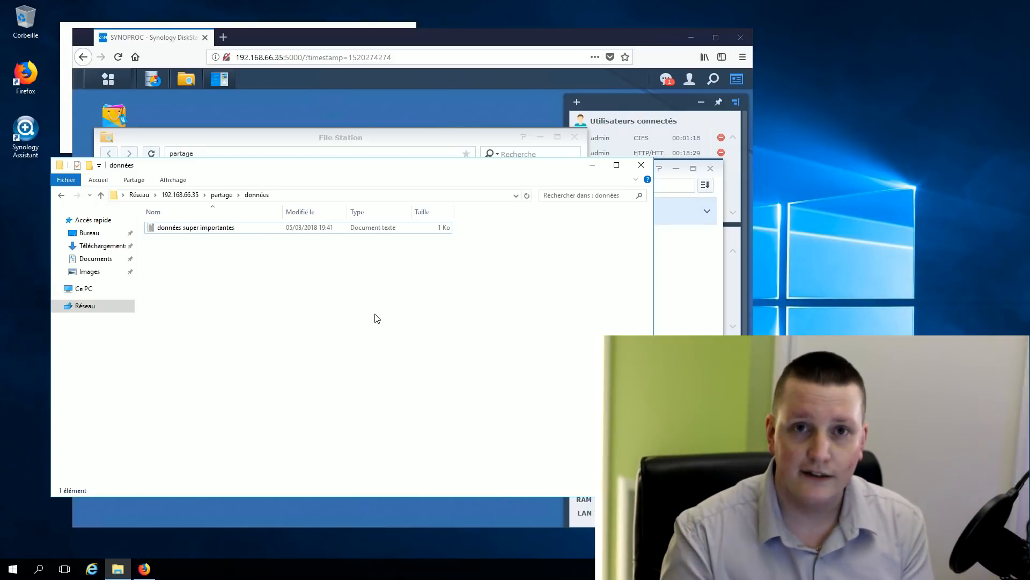
mouse_move(616, 6)
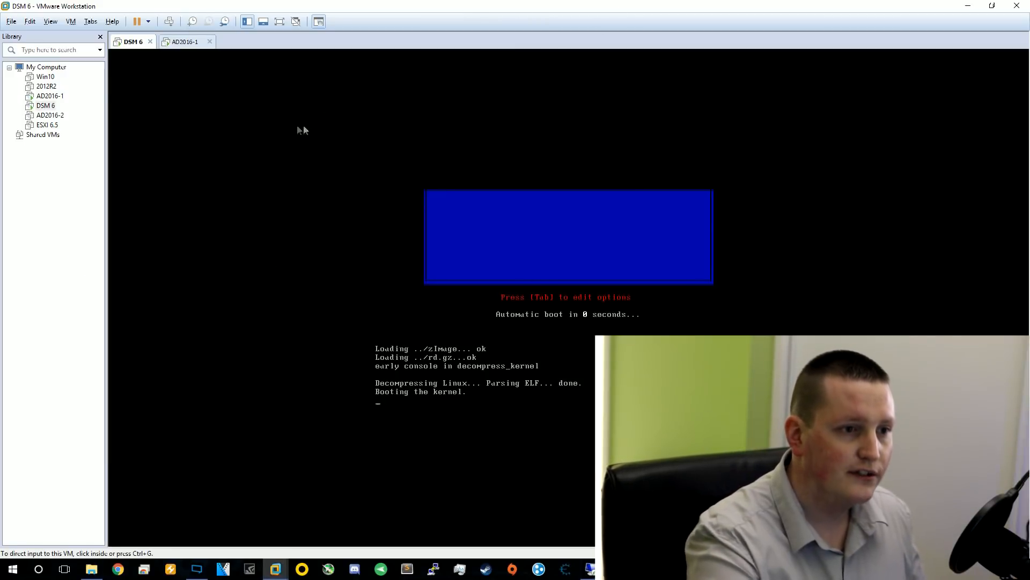
Power off the DSM 6 VM through VM > Power > Power Off
left_click(71, 21)
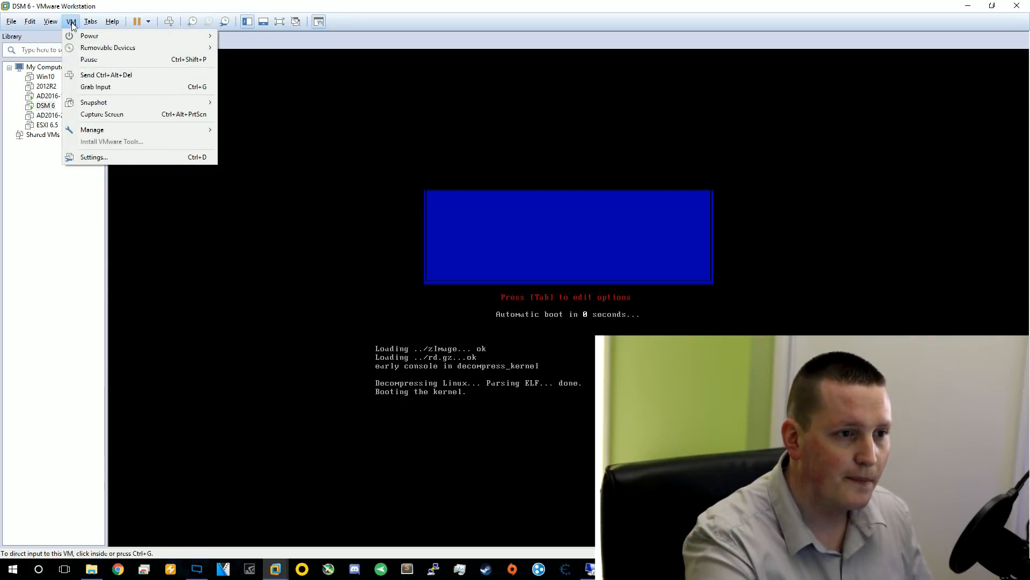
mouse_move(95, 38)
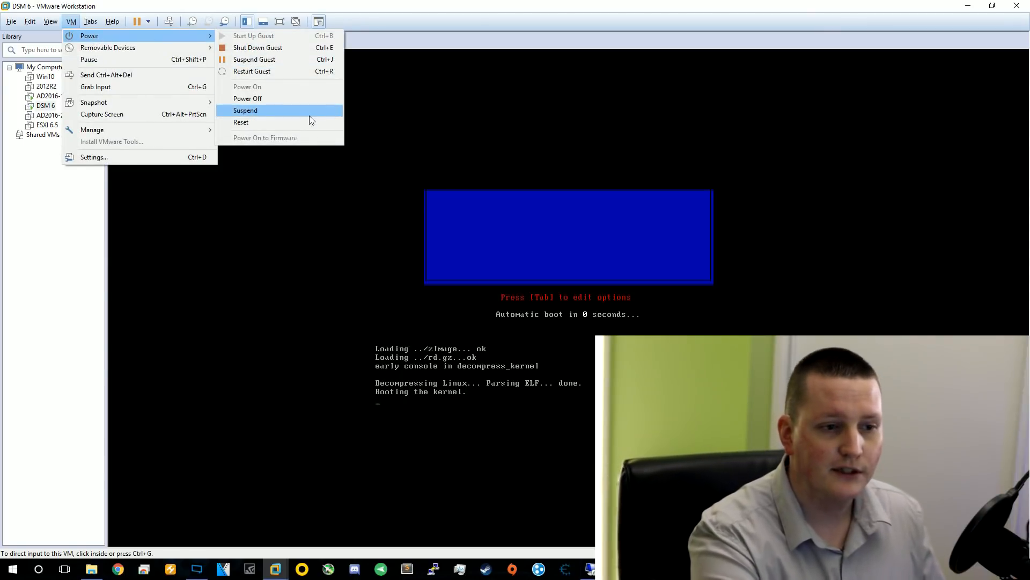
left_click(285, 98)
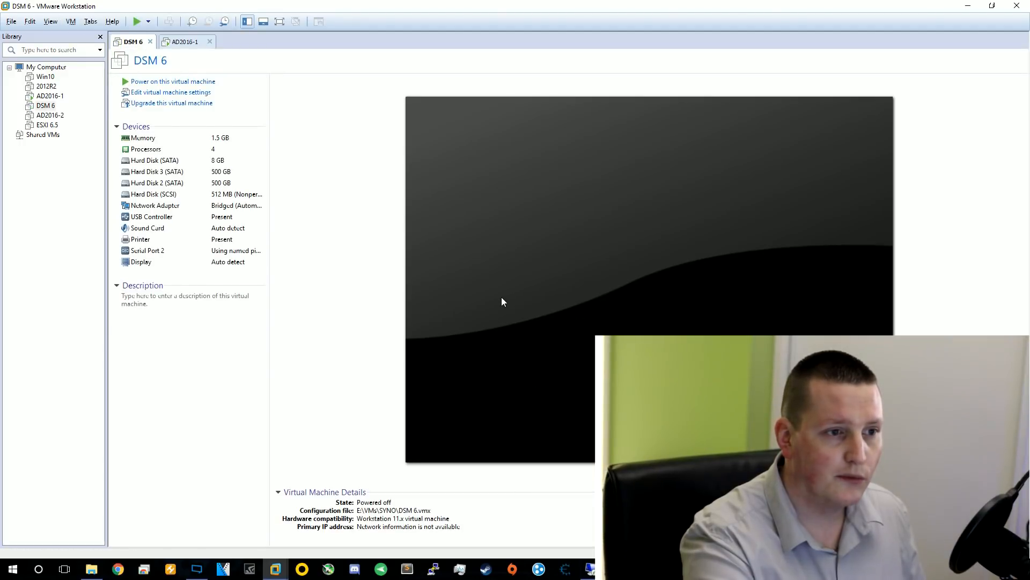
In AD2016-1's settings, start adding a hard disk that uses an existing virtual disk
left_click(185, 42)
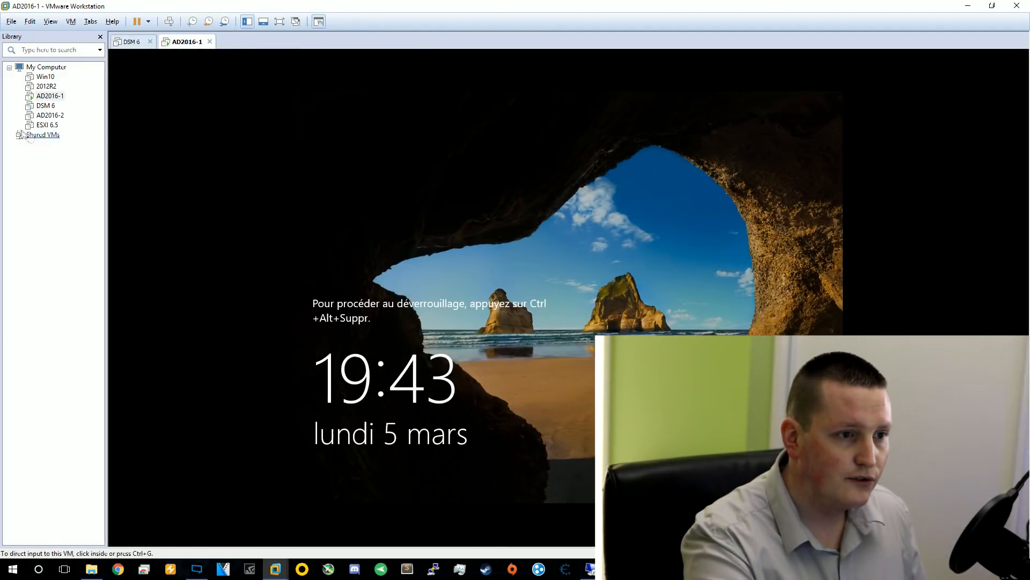
left_click(71, 22)
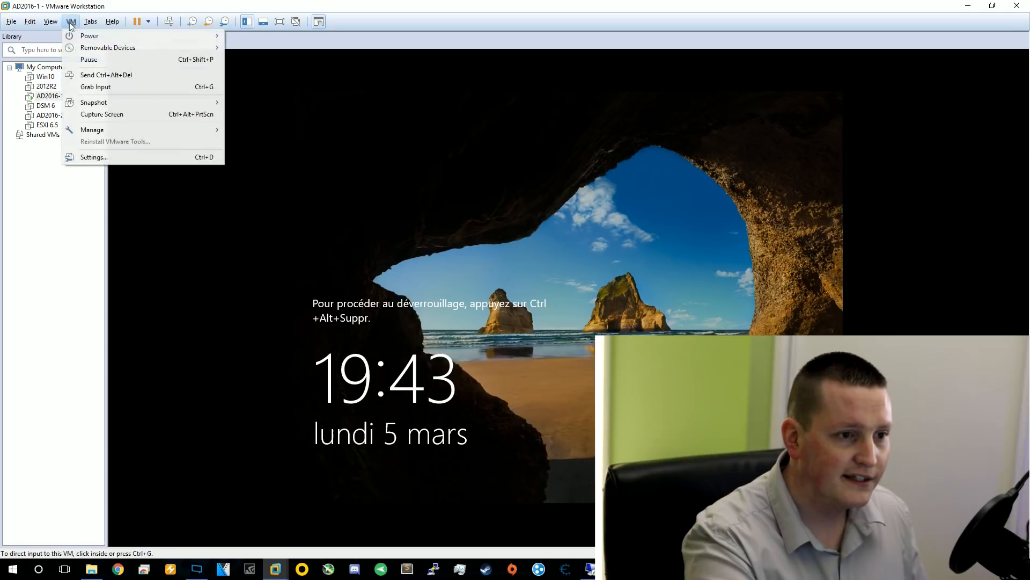
left_click(115, 160)
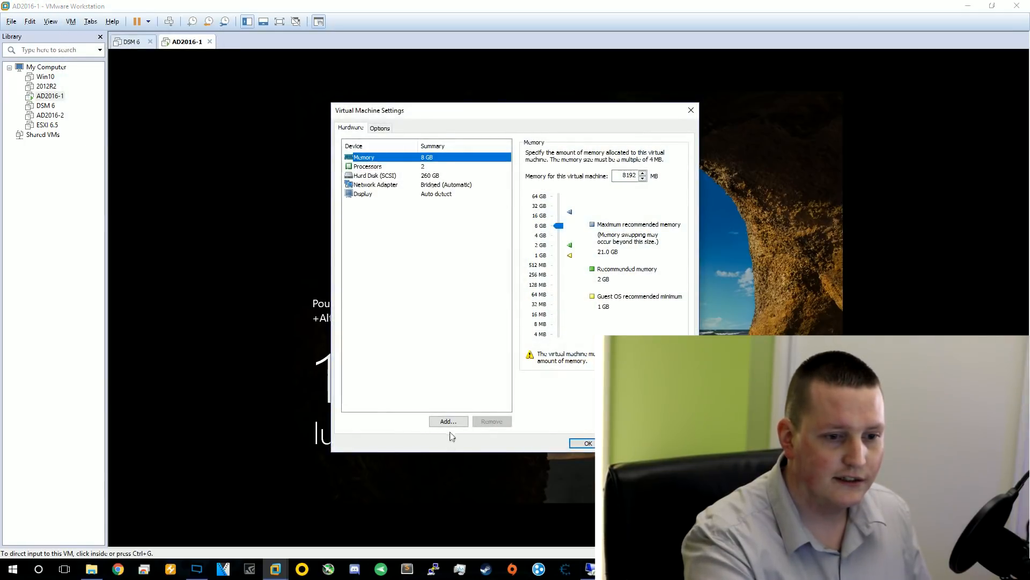
left_click(448, 421)
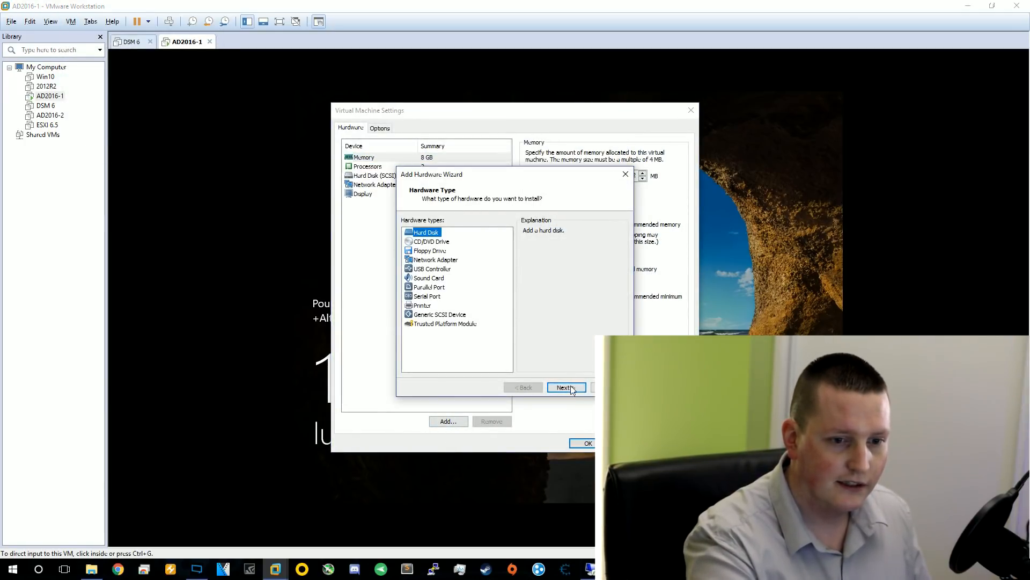
left_click(572, 388)
left_click(573, 388)
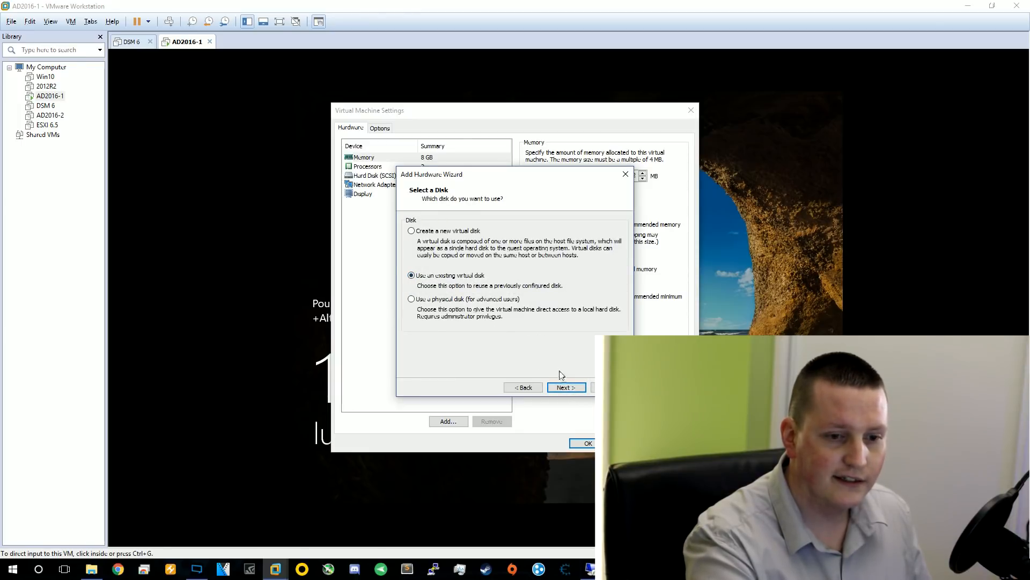
left_click(560, 387)
Choose DSM 6-0.vmdk as the disk, finish the wizard and save the settings
left_click(599, 236)
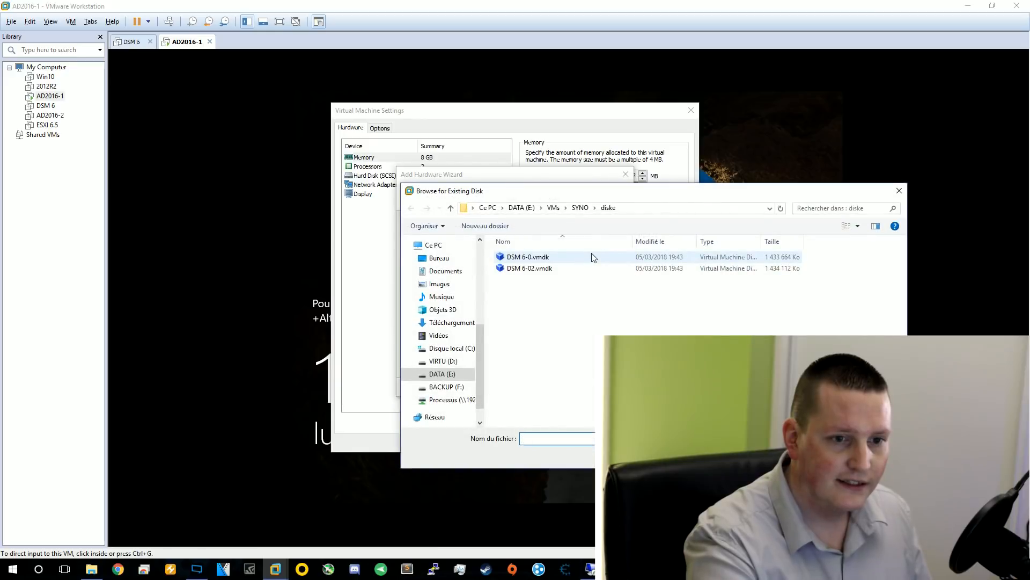
left_click(536, 257)
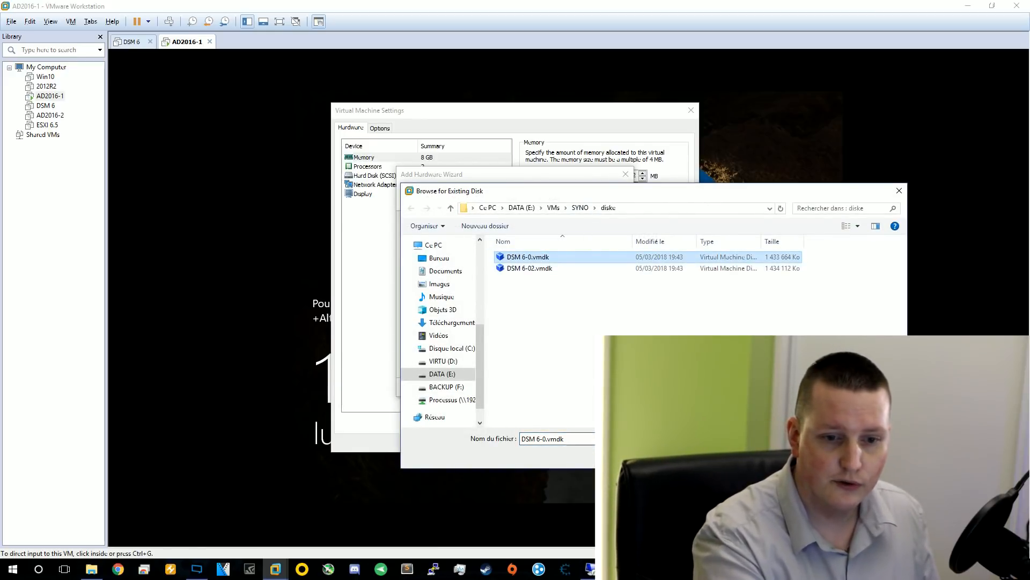
key("Return")
left_click(565, 385)
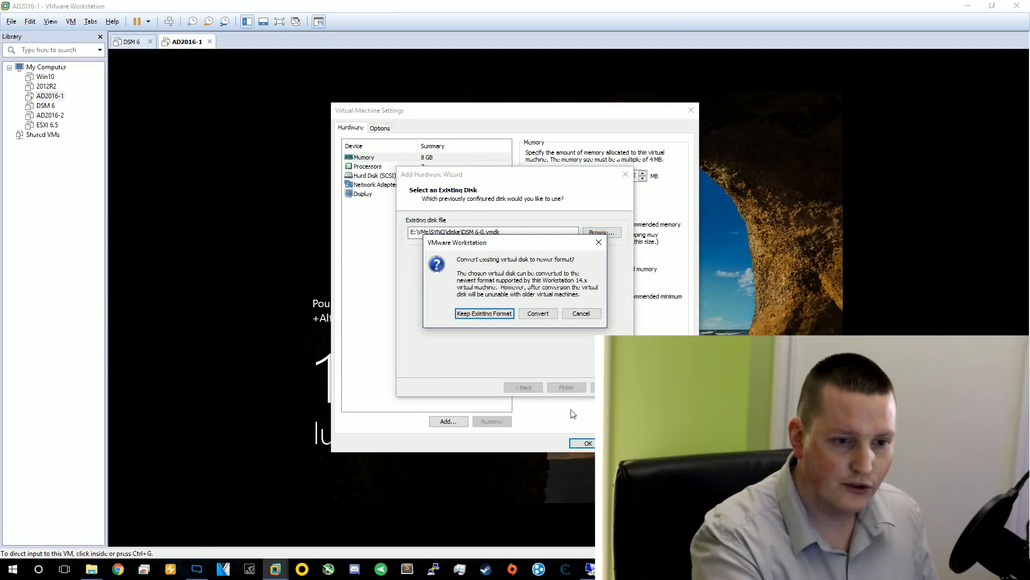
left_click(482, 315)
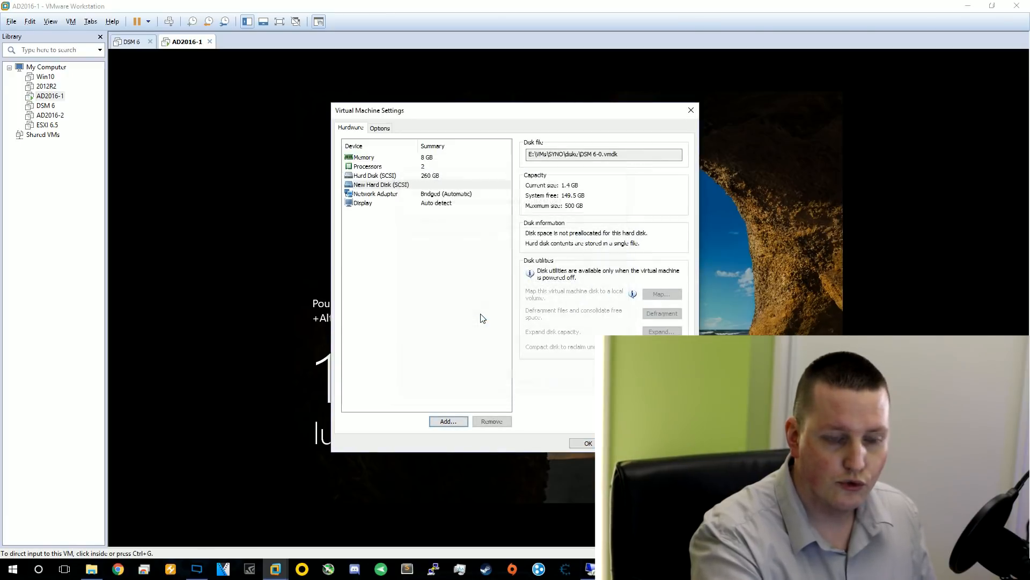
left_click(586, 443)
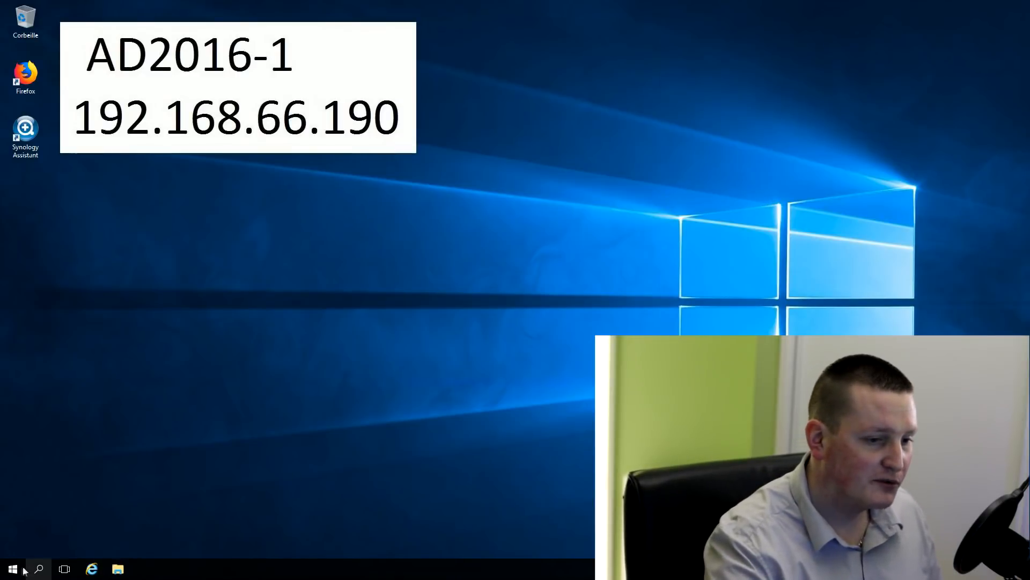
Open Disk Management via Server Manager's Gestion de l'ordinateur
left_click(13, 569)
left_click(195, 268)
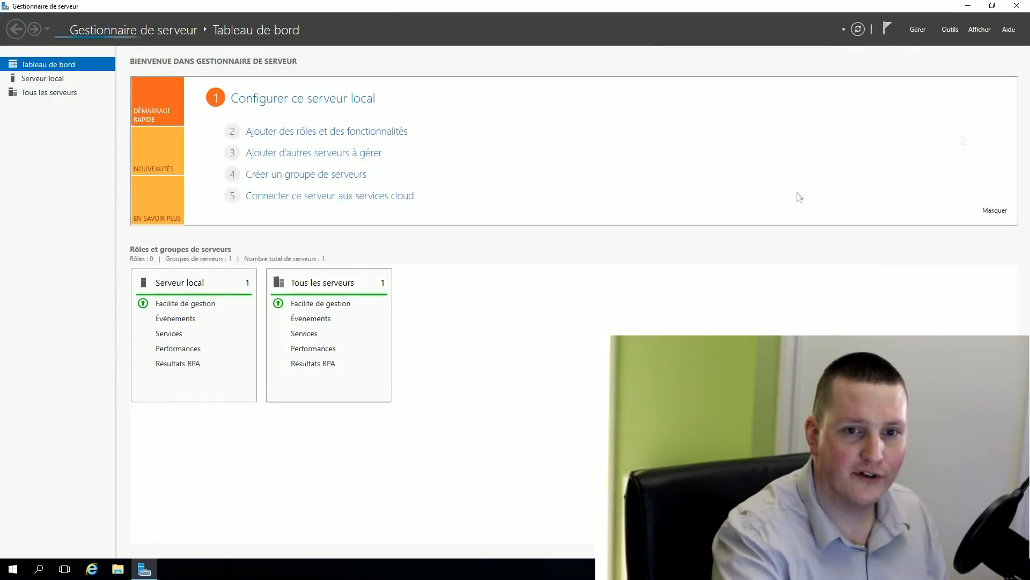
left_click(950, 29)
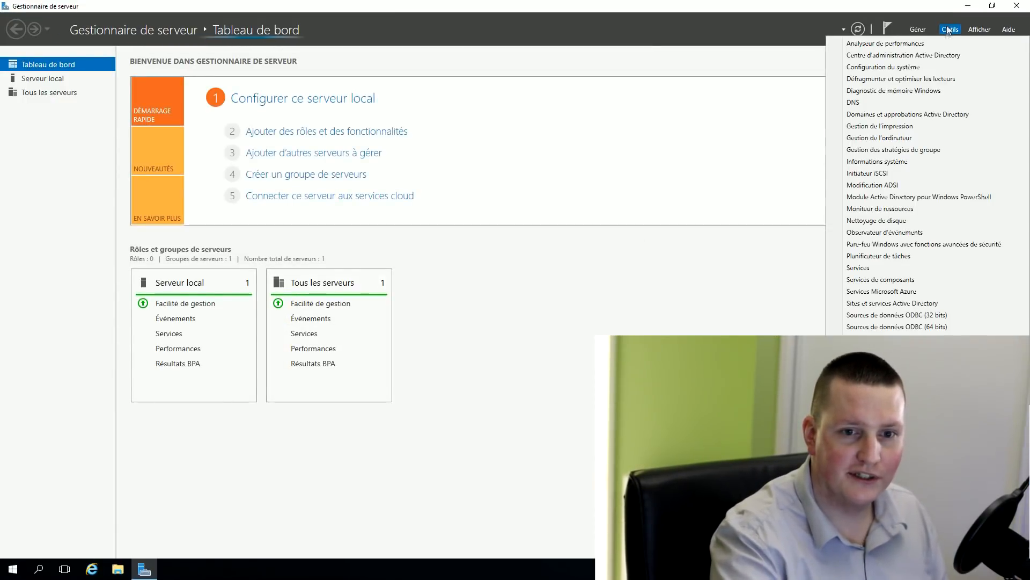
left_click(884, 138)
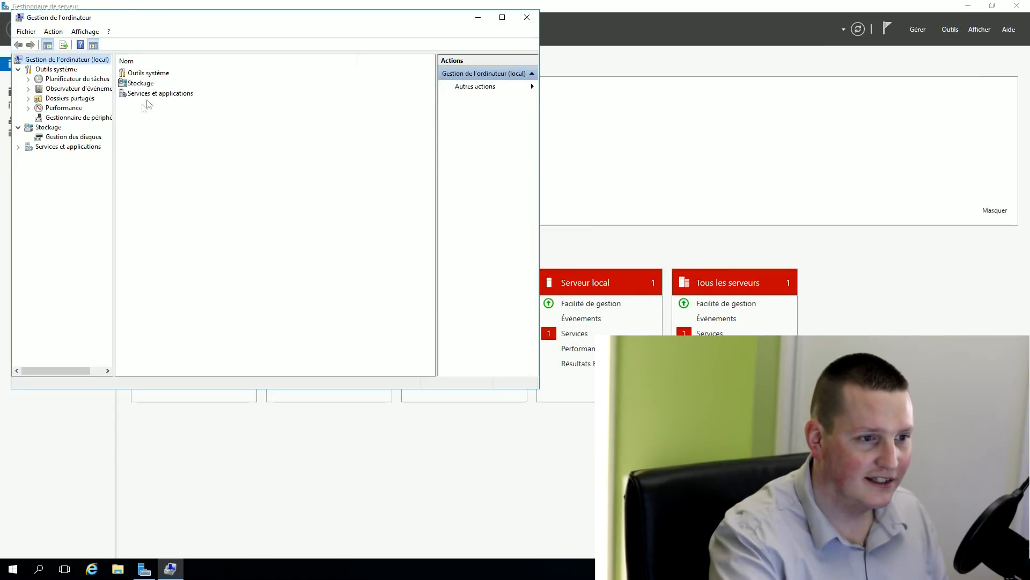
left_click(58, 138)
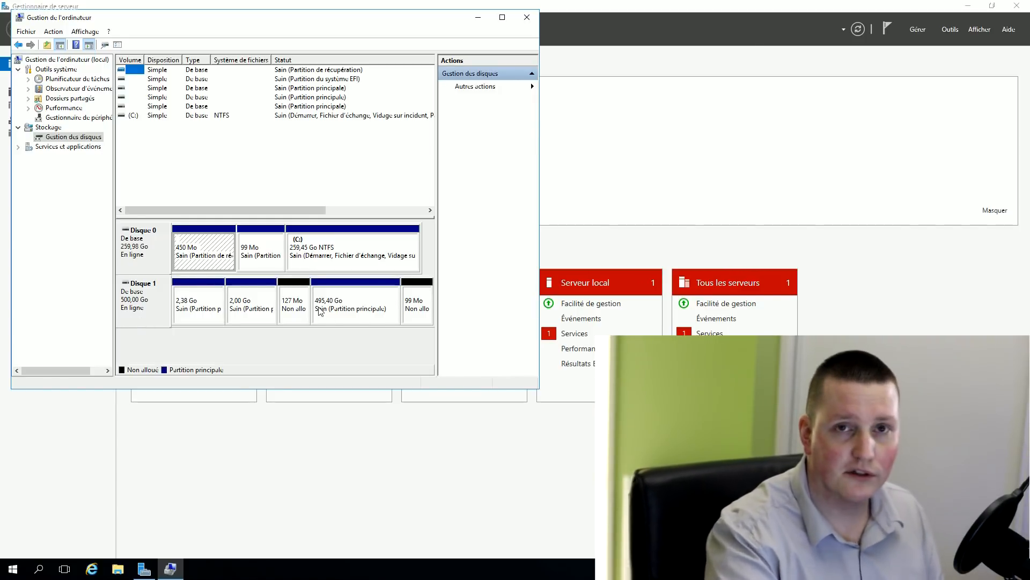
Inspect the 495,40 Go partition on Disque 1, dismissing its actions menu unused
left_click(361, 296)
right_click(361, 295)
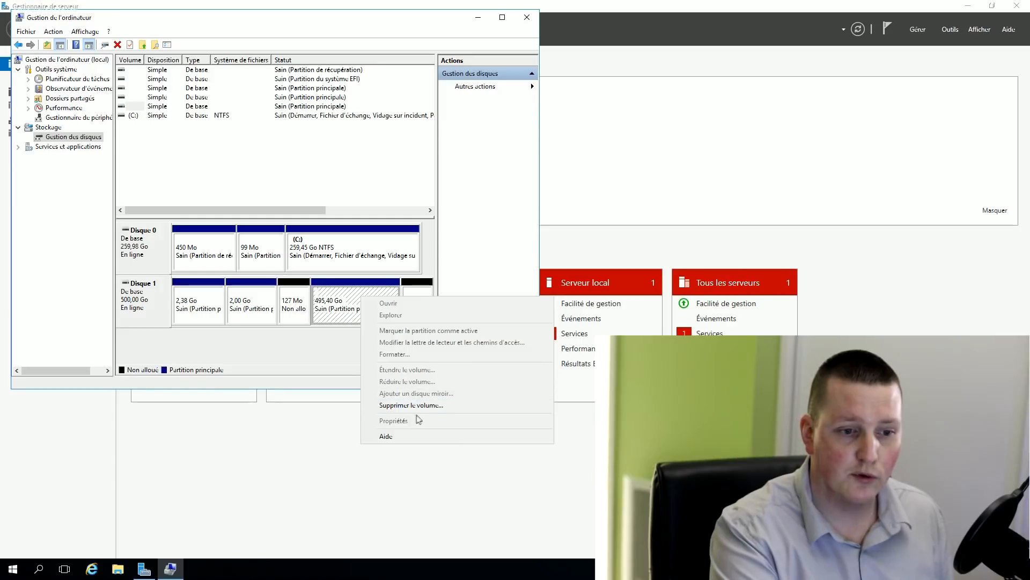
left_click(324, 346)
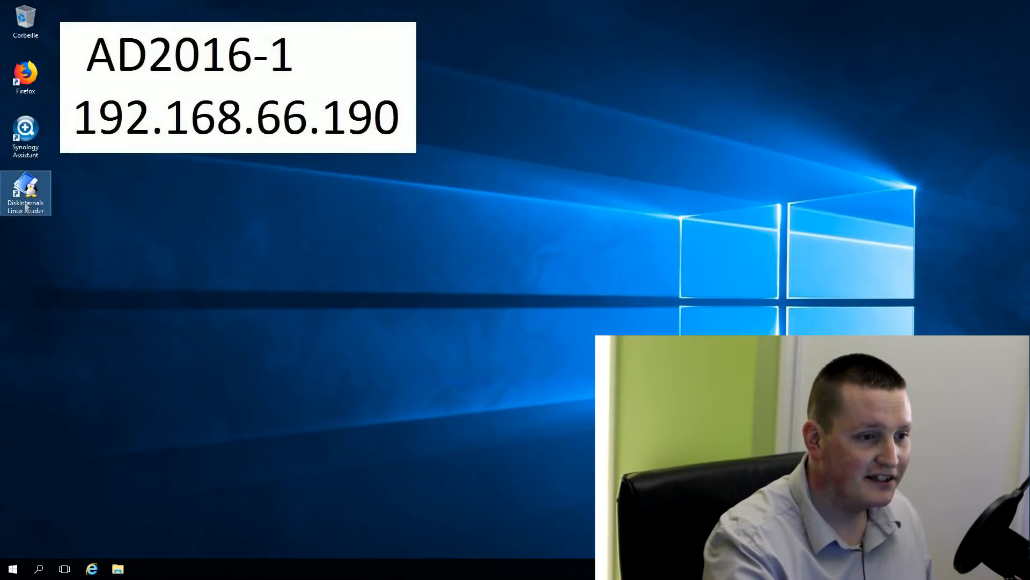
Launch Linux Reader and open the /volume1 raid partition, accepting the damaged-RAID warning
double_click(25, 191)
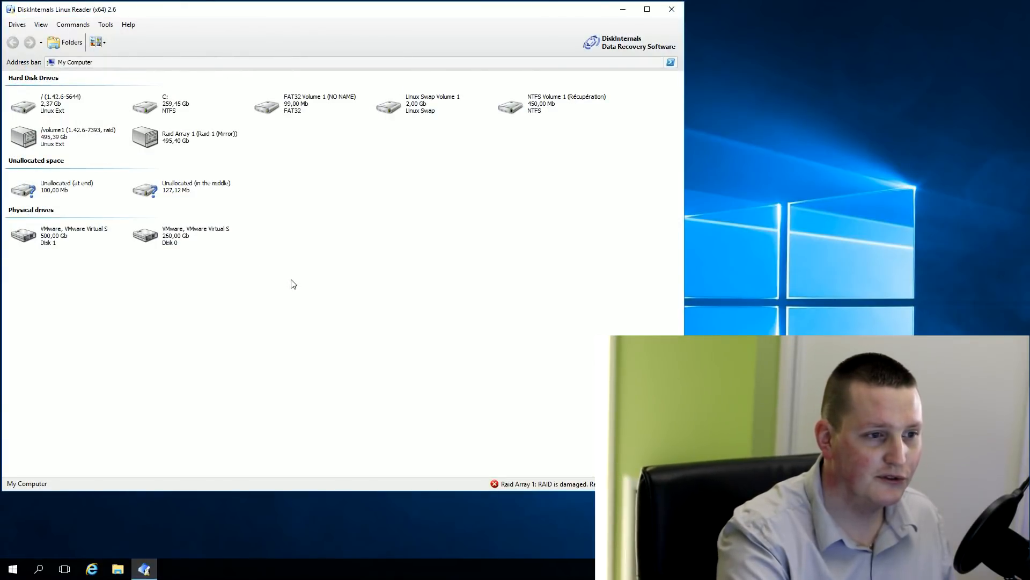
left_click(44, 140)
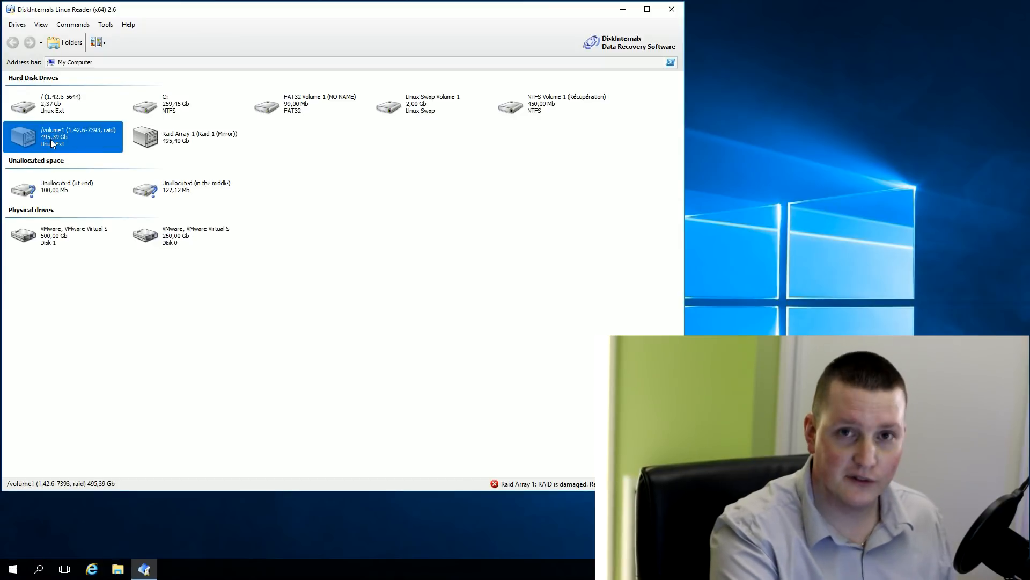
right_click(35, 135)
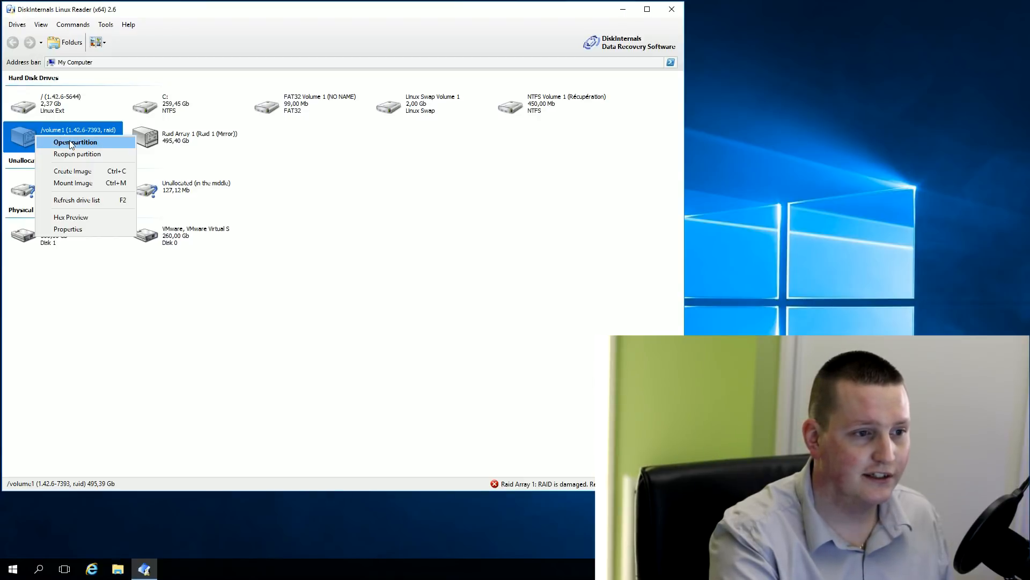
left_click(61, 141)
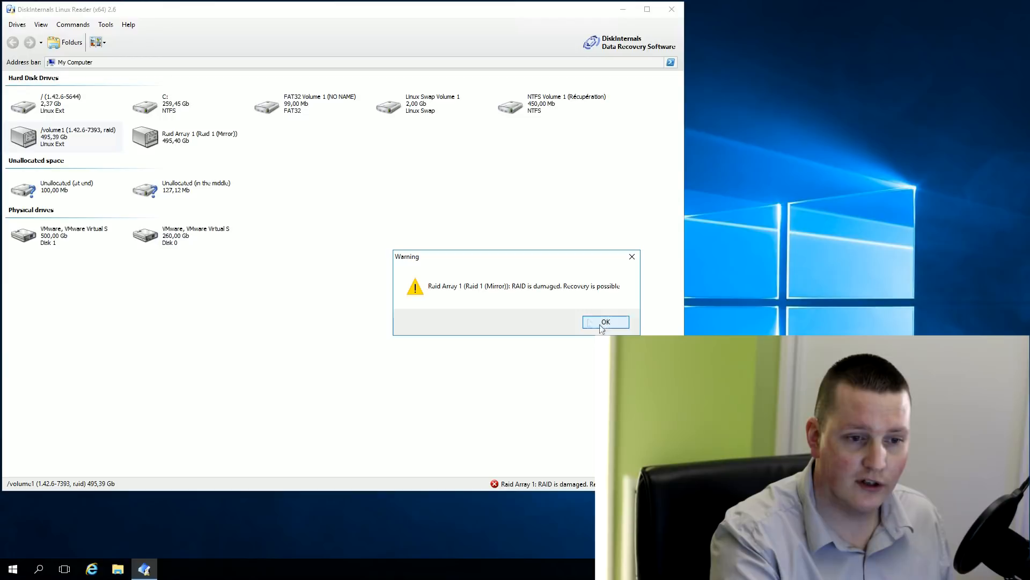
left_click_drag(460, 257, 252, 262)
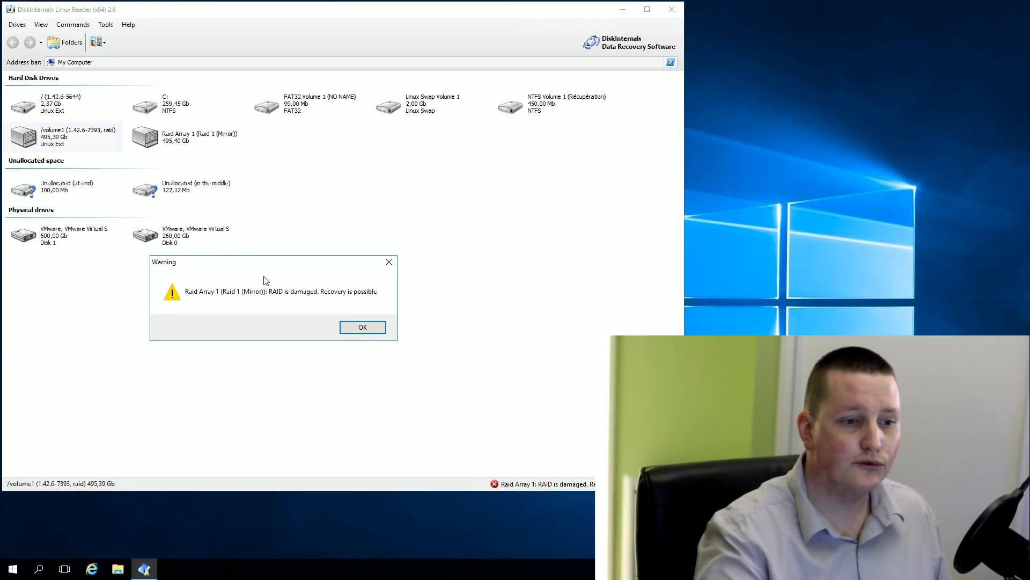
left_click(363, 327)
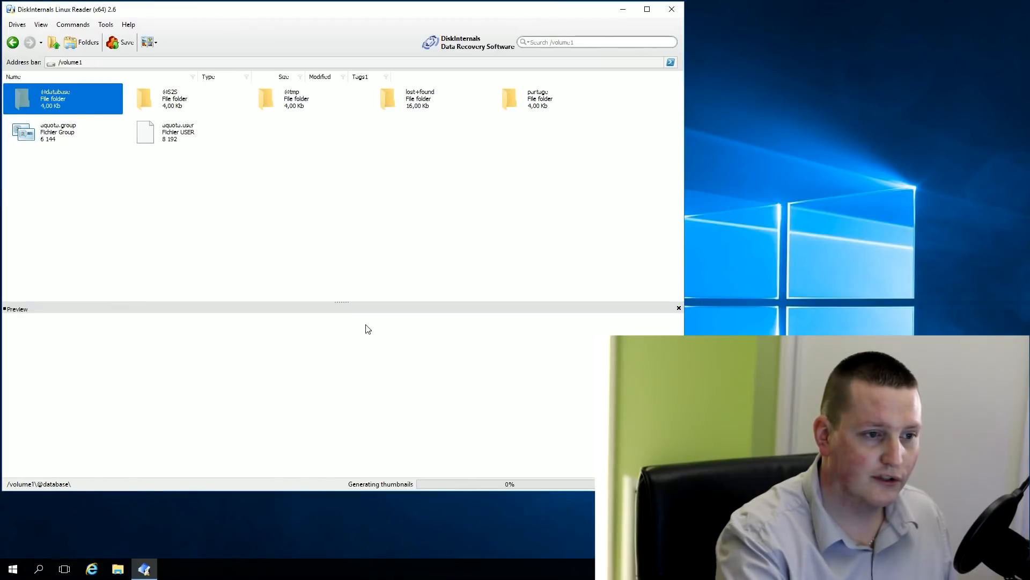
Browse into partage/données and select the previewed text line 'j'adore youtube :)'
left_click(520, 104)
double_click(512, 98)
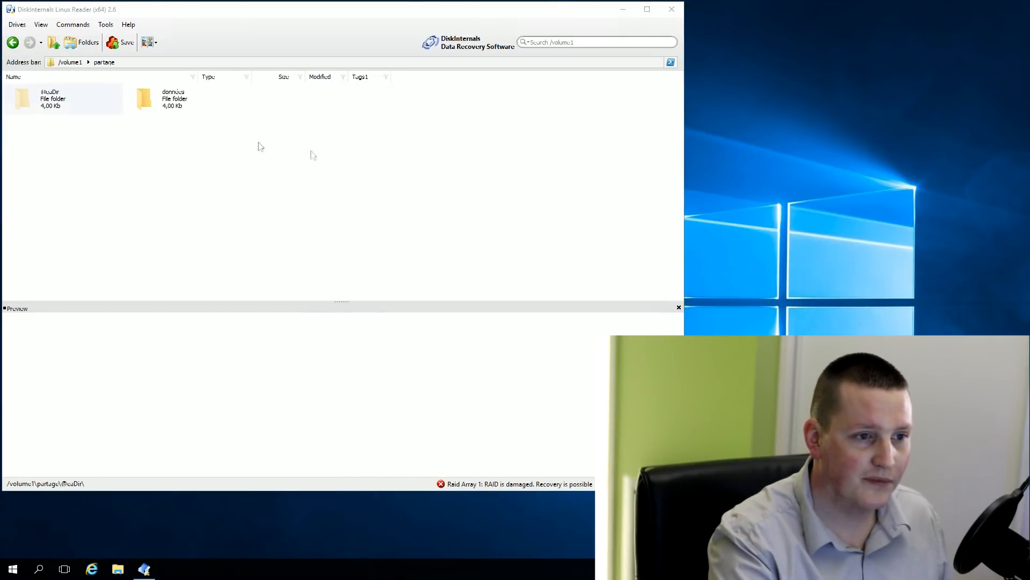
left_click(159, 106)
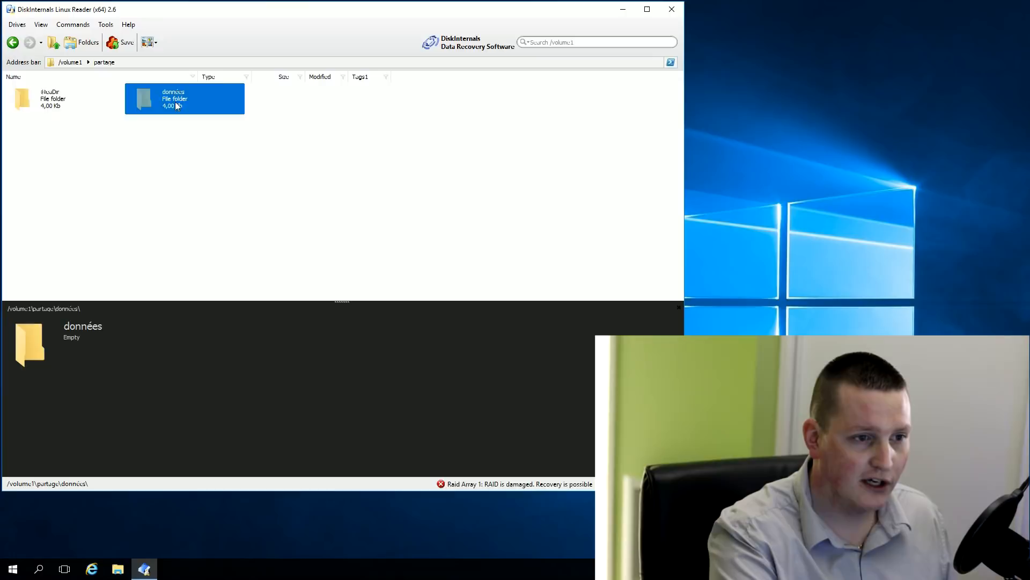
double_click(177, 106)
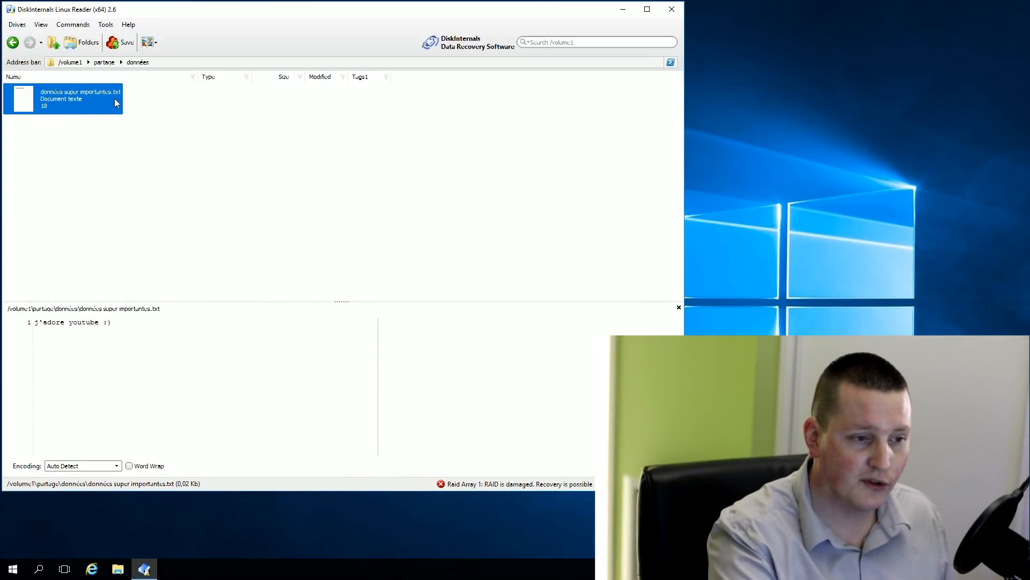
left_click_drag(127, 324, 28, 329)
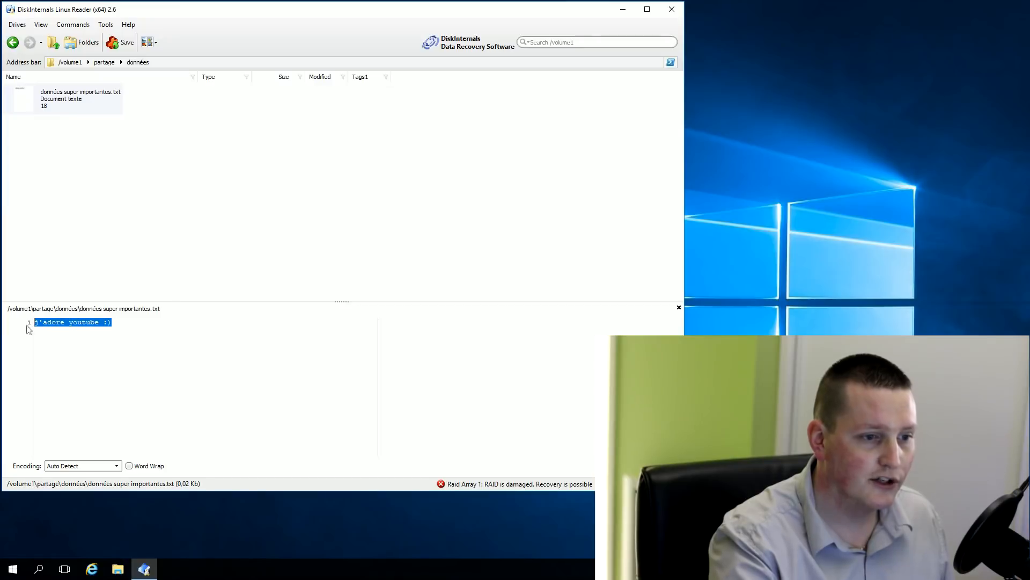